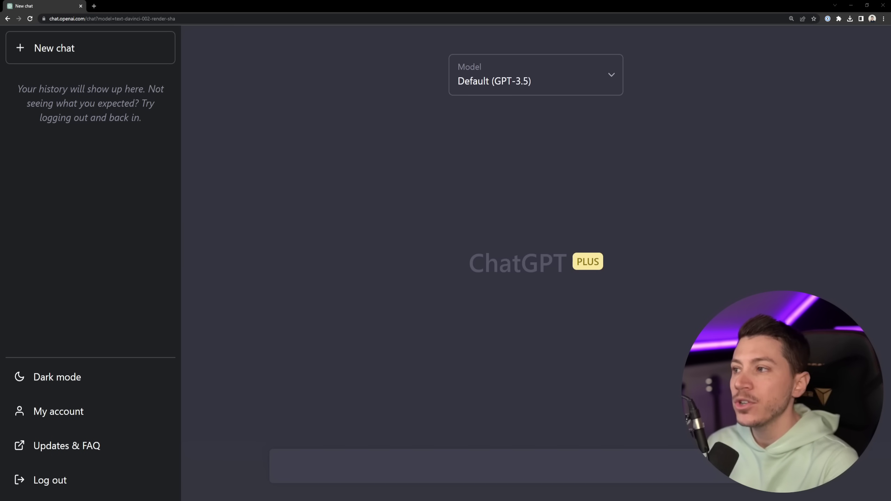
# - Switch the new chat's model from the default GPT-3.5 to GPT-4
pyautogui.click(526, 80)
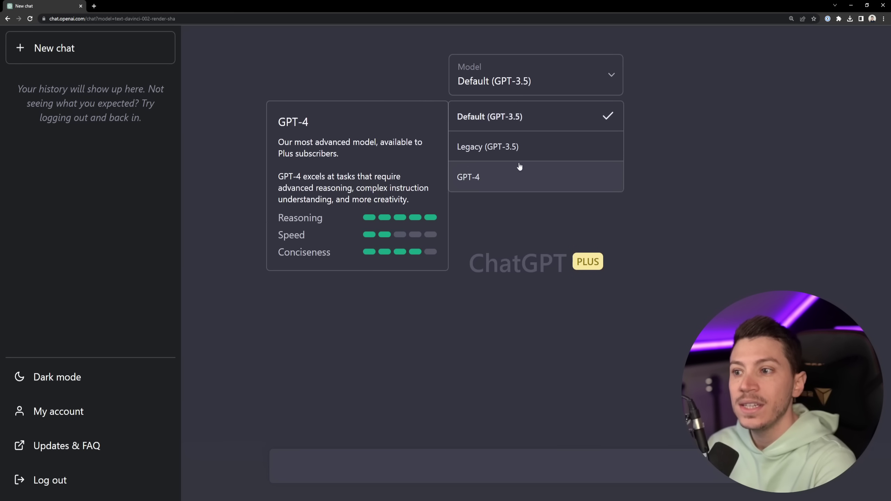
pyautogui.click(504, 111)
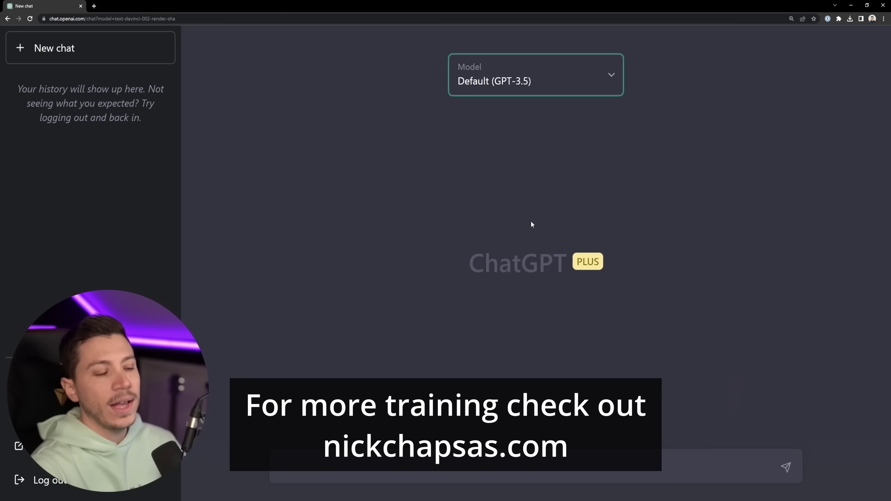
pyautogui.click(524, 85)
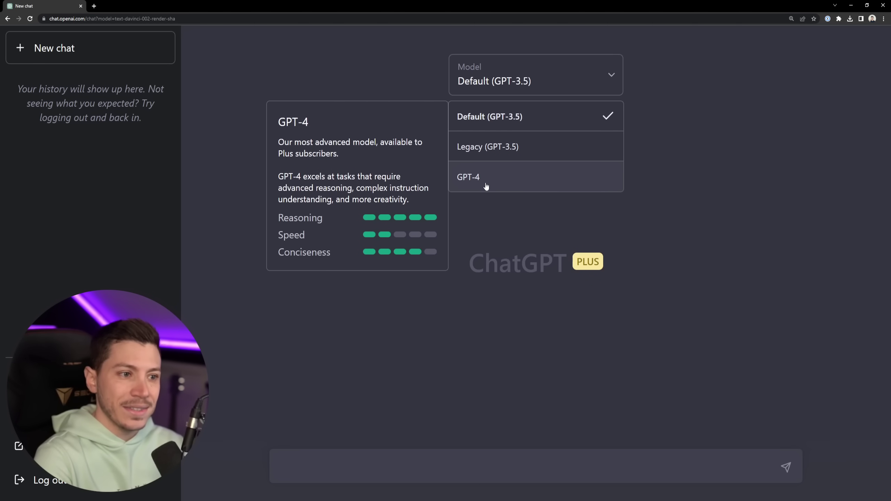
pyautogui.click(487, 186)
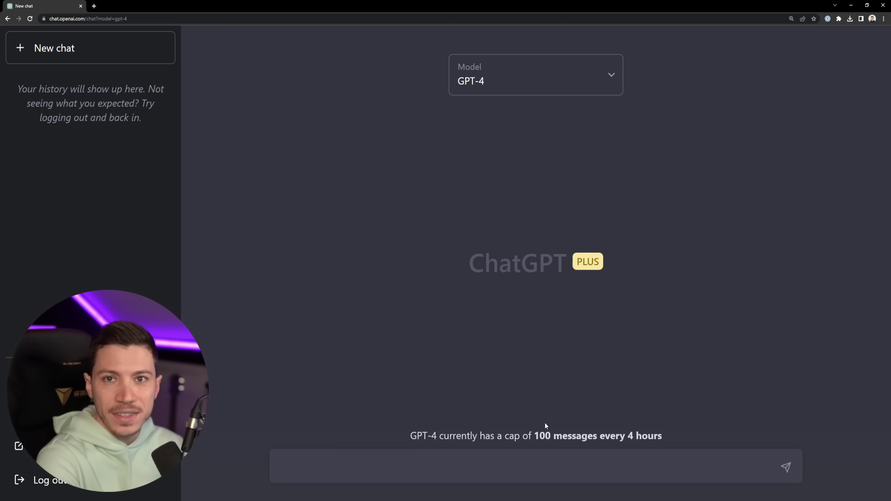
# - Paste and send the prompt for a C# .NET 6 movie REST API with ratings, Postgres and EF Core
pyautogui.click(402, 448)
pyautogui.write('Create a REST API with C# and .NET 6 that allows users to create, retrieve, update and delete movies and also rate them. Use Postgres for the database and Entity Framework Core for the data access.')
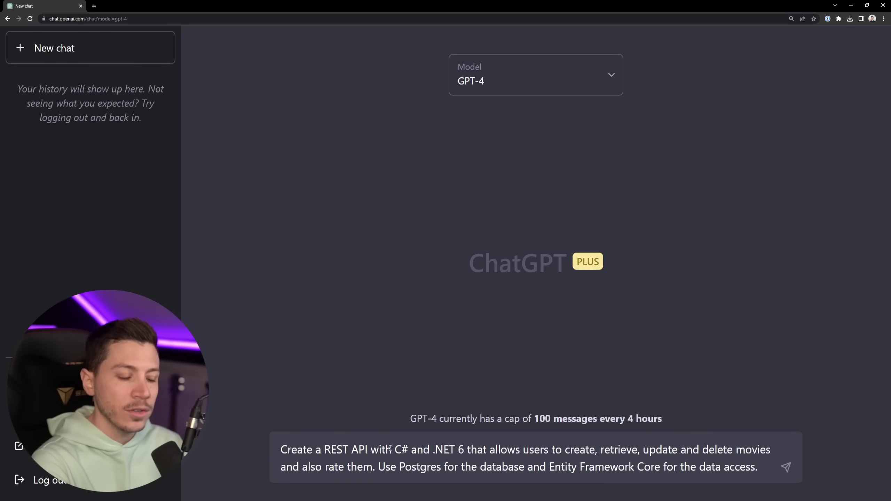
pyautogui.press('Return')
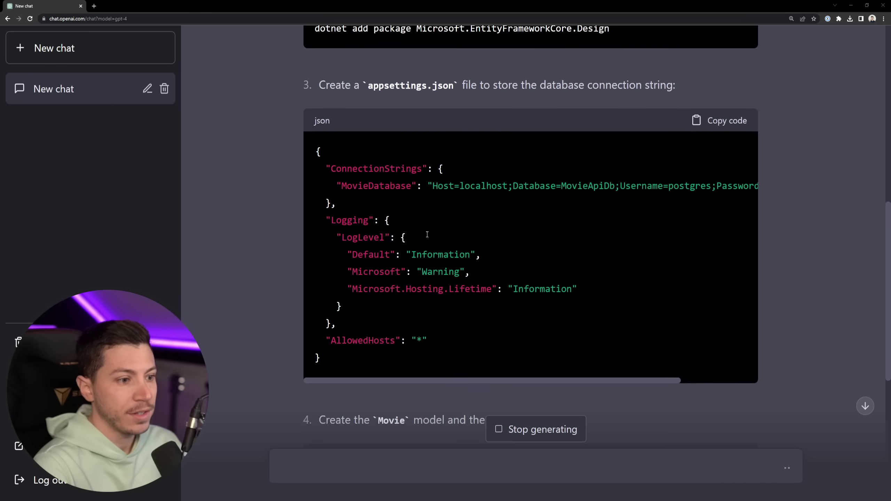
# - Review the streamed appsettings.json ConnectionStrings section and the Rating property in the Movie model
pyautogui.scroll(3, 383, 188)
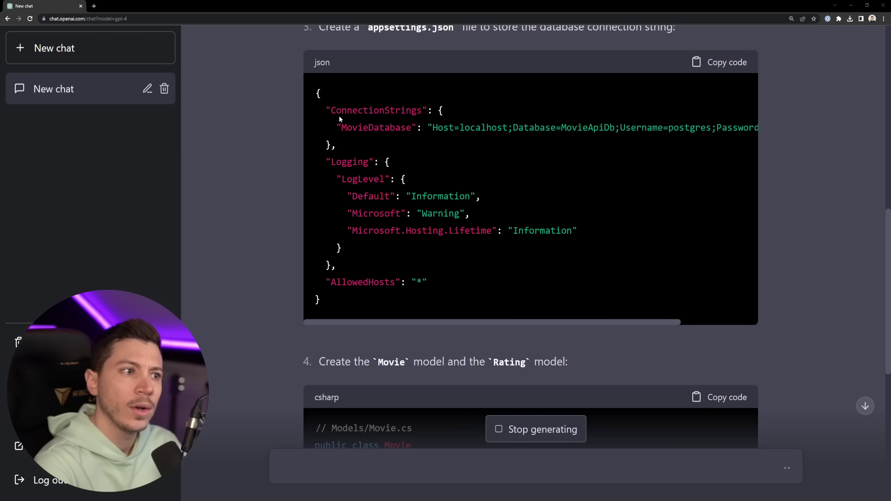
pyautogui.moveTo(330, 111); pyautogui.dragTo(351, 146)
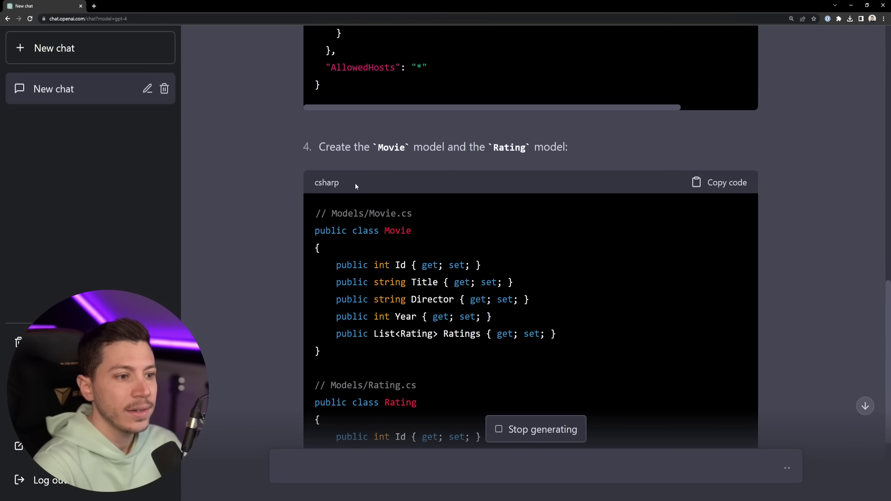
pyautogui.scroll(-2, 382, 200)
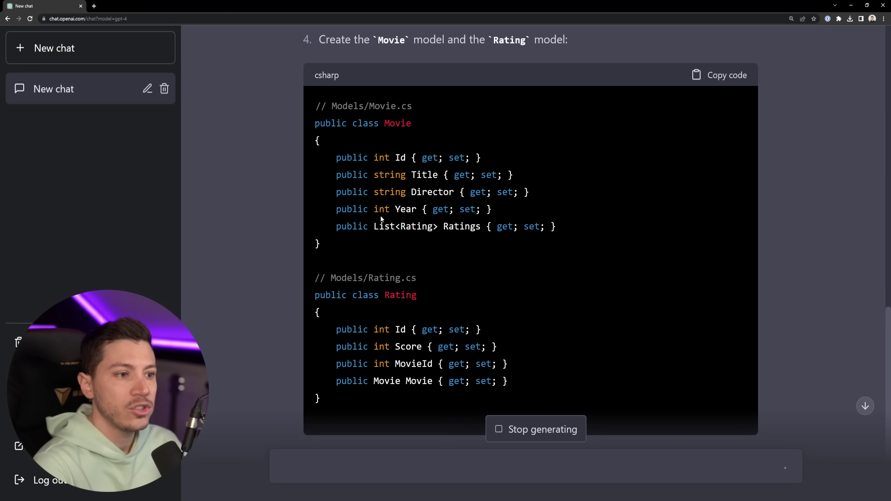
pyautogui.doubleClick(409, 223)
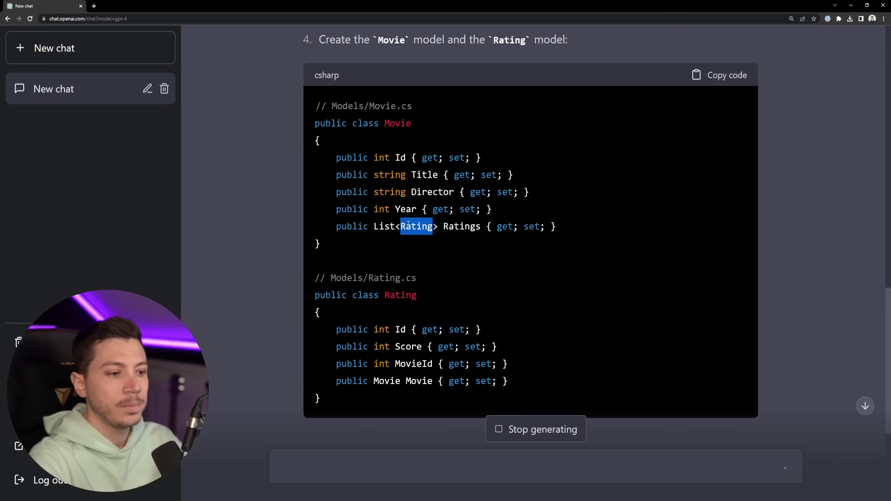
pyautogui.scroll(-7, 428, 198)
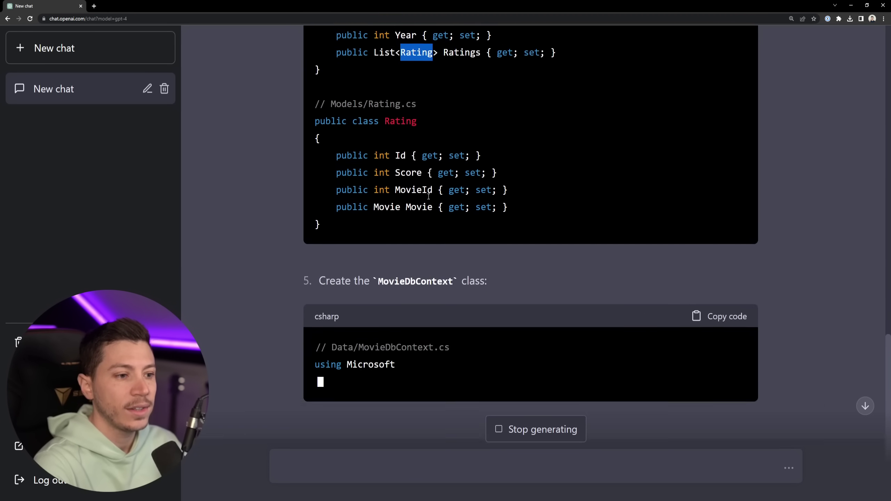
pyautogui.scroll(-3, 439, 194)
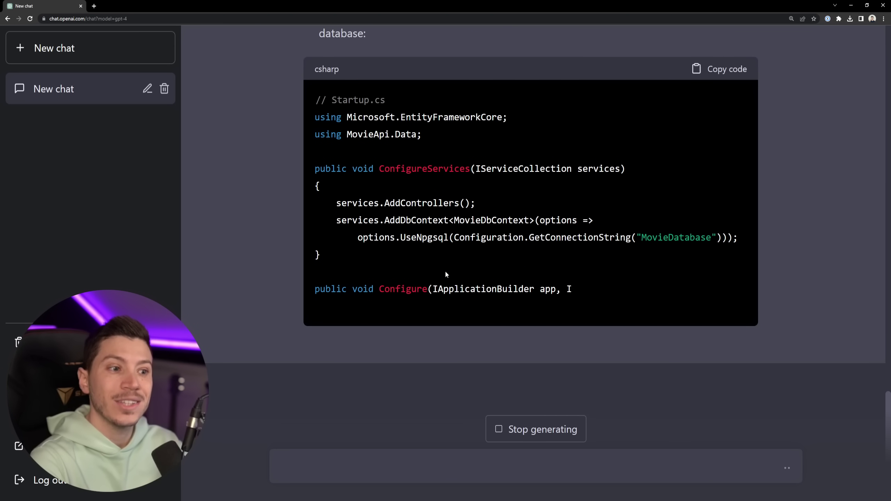
# - Highlight the dbContext.Database.Migrate(); line and follow the reply down to the MoviesController
pyautogui.scroll(2, 456, 246)
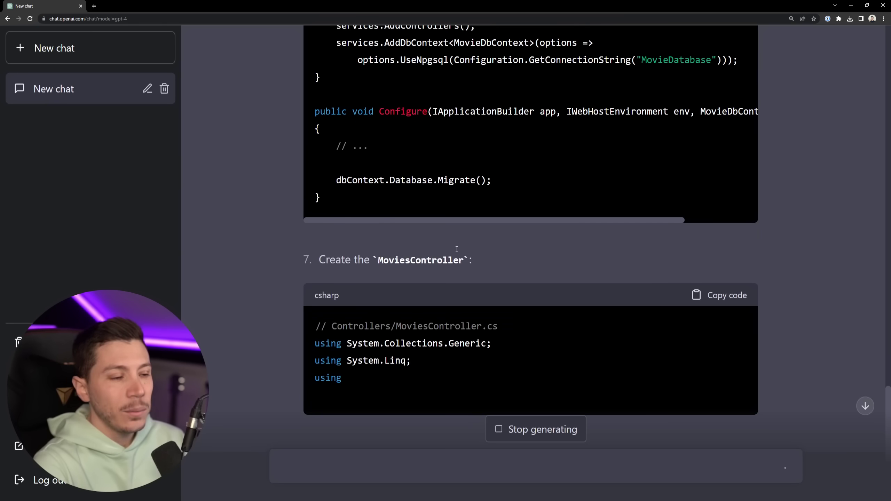
pyautogui.moveTo(336, 180); pyautogui.dragTo(512, 175)
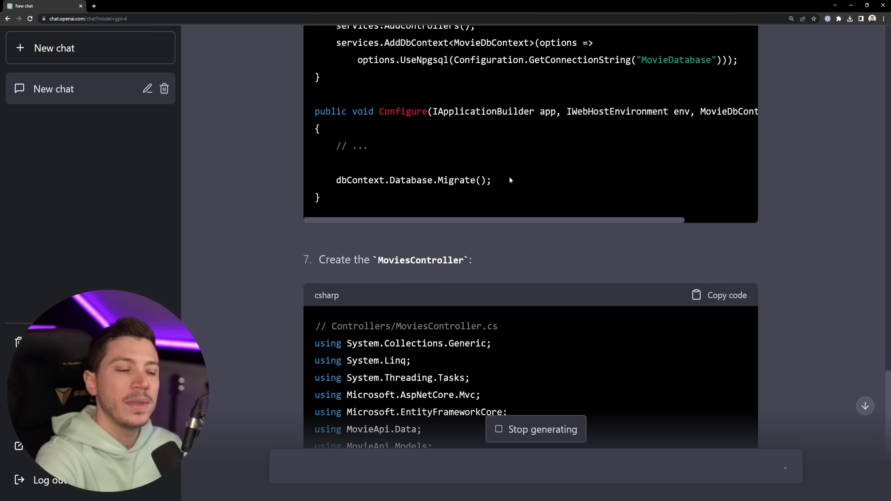
pyautogui.scroll(-5, 510, 180)
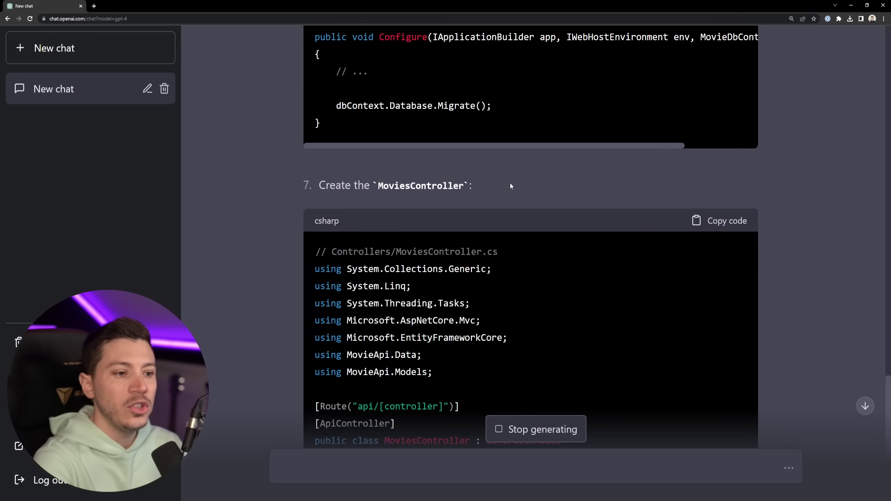
pyautogui.scroll(-4, 512, 186)
pyautogui.scroll(1, 499, 181)
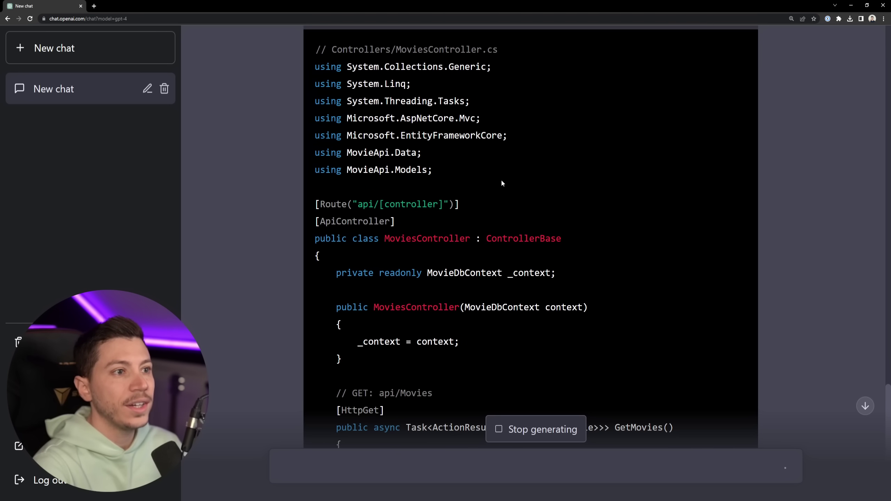
pyautogui.scroll(-5, 490, 191)
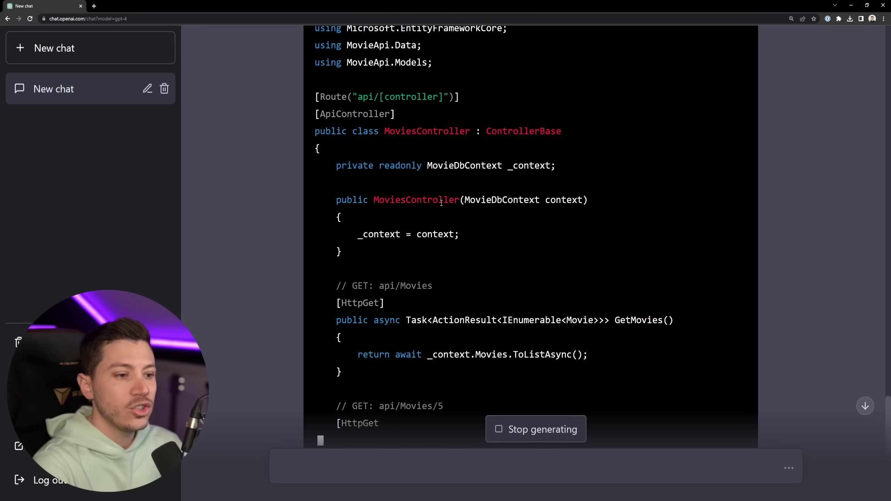
pyautogui.scroll(-1, 441, 204)
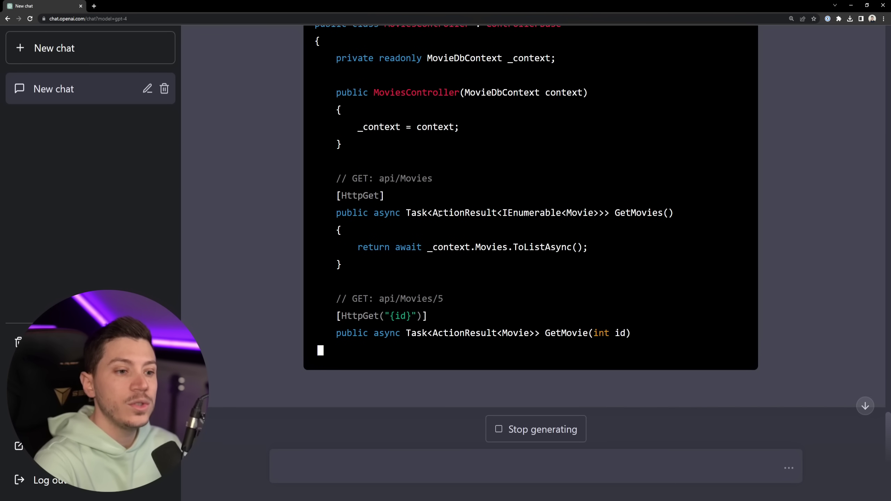
pyautogui.scroll(-1, 440, 214)
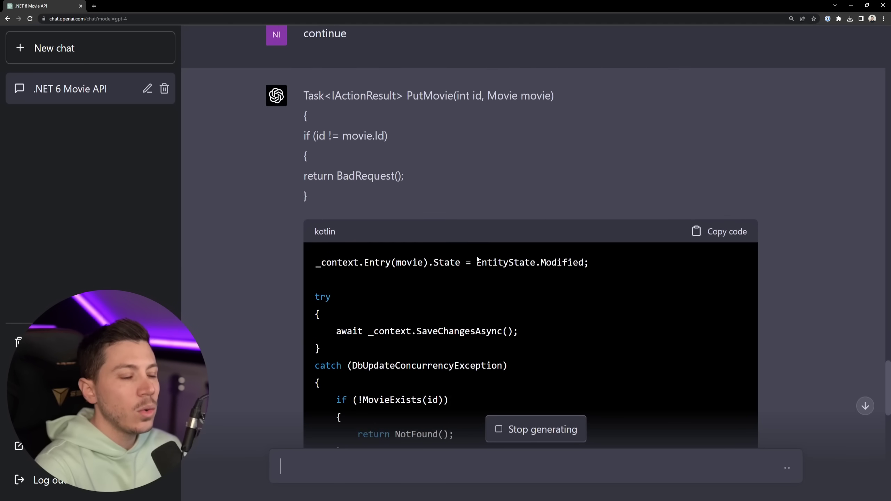
pyautogui.scroll(-3, 477, 263)
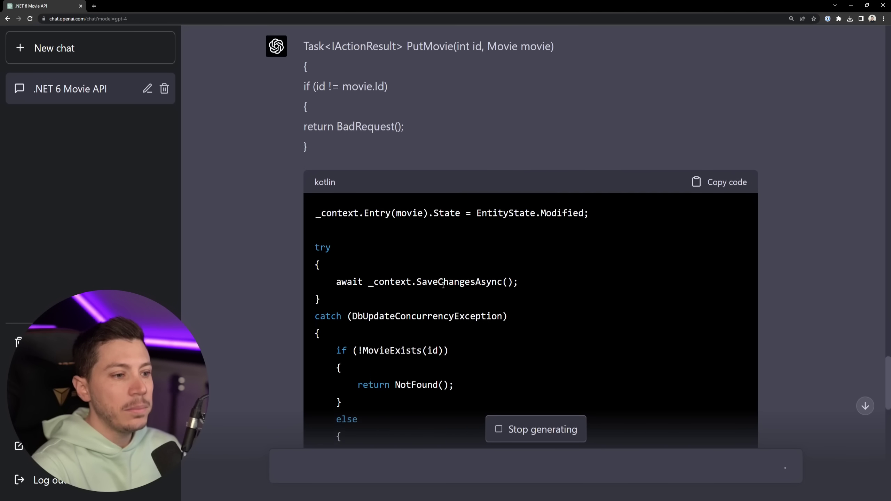
# - Follow the reply to its end, highlighting the Movies ratings route and the CreatedAtAction return line
pyautogui.scroll(-2, 444, 285)
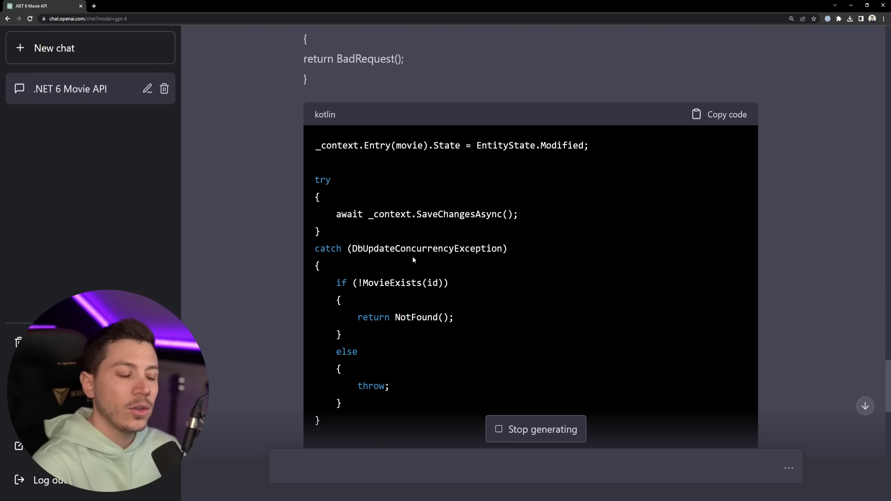
pyautogui.scroll(-3, 464, 255)
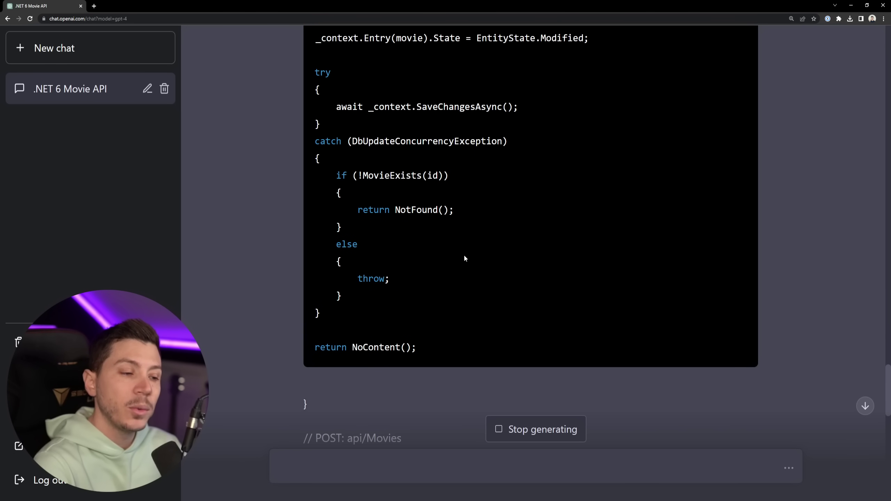
pyautogui.scroll(-8, 455, 237)
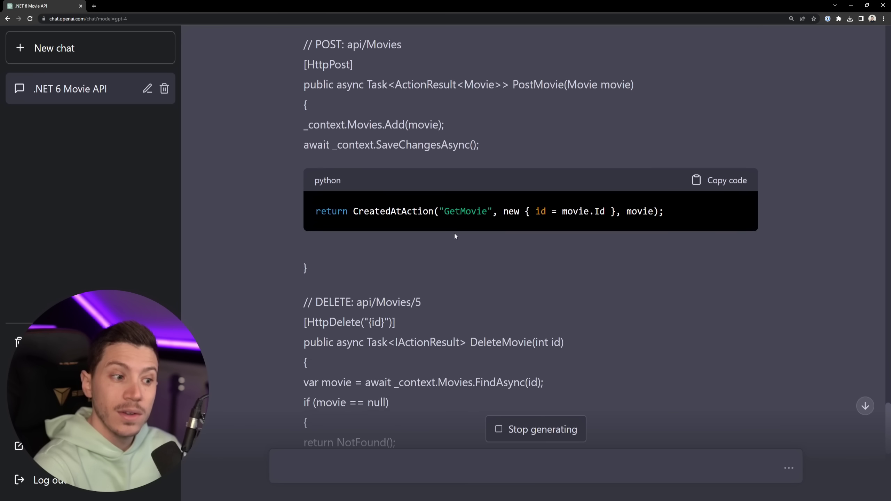
pyautogui.scroll(-15, 455, 236)
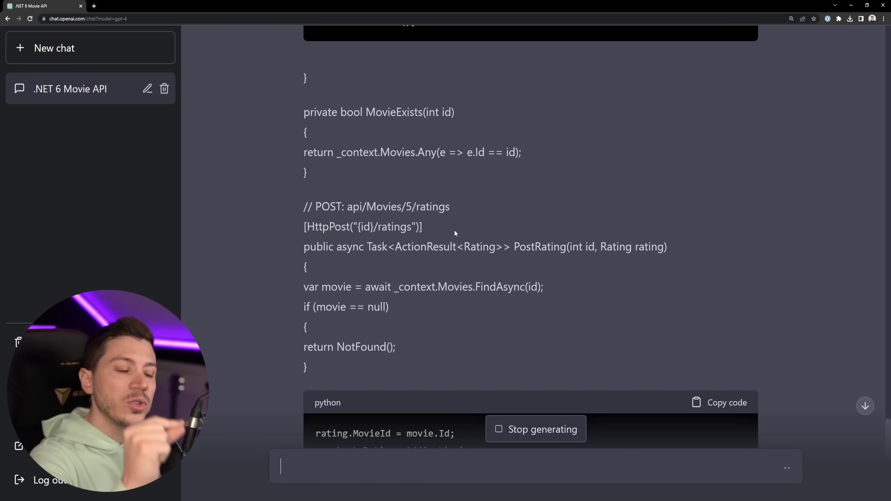
pyautogui.doubleClick(382, 207)
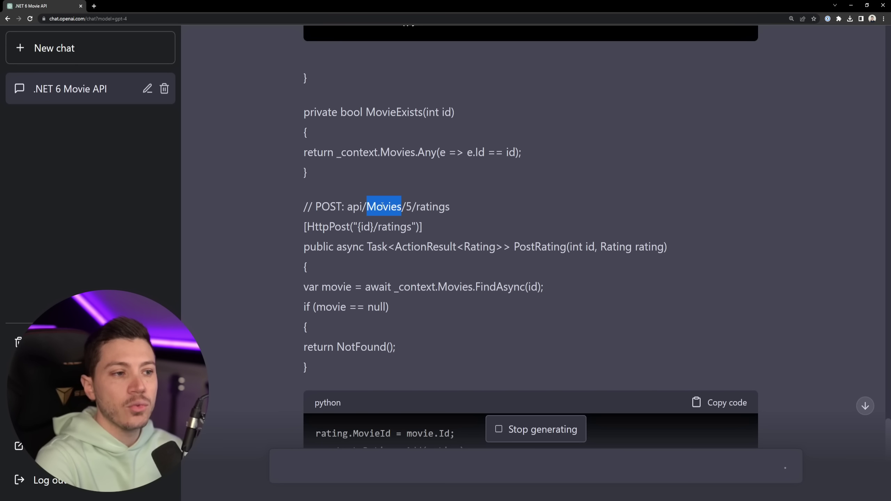
pyautogui.doubleClick(435, 209)
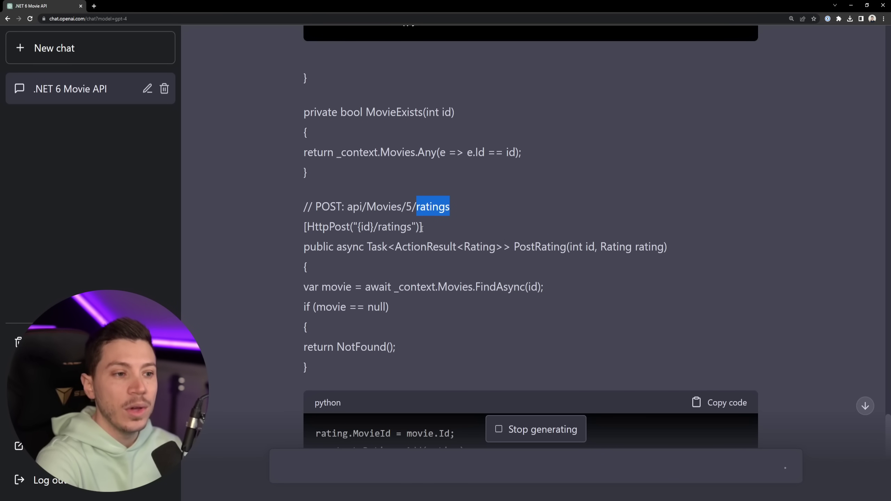
pyautogui.scroll(-5, 413, 225)
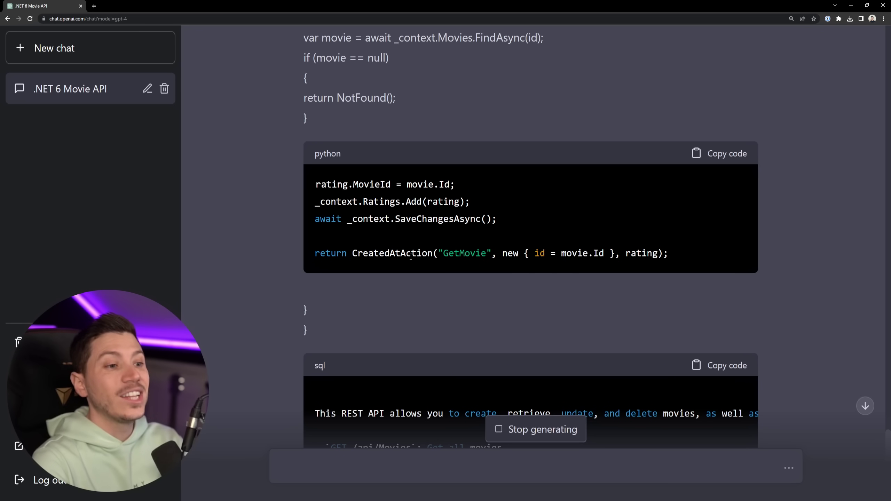
pyautogui.moveTo(466, 254); pyautogui.dragTo(658, 262)
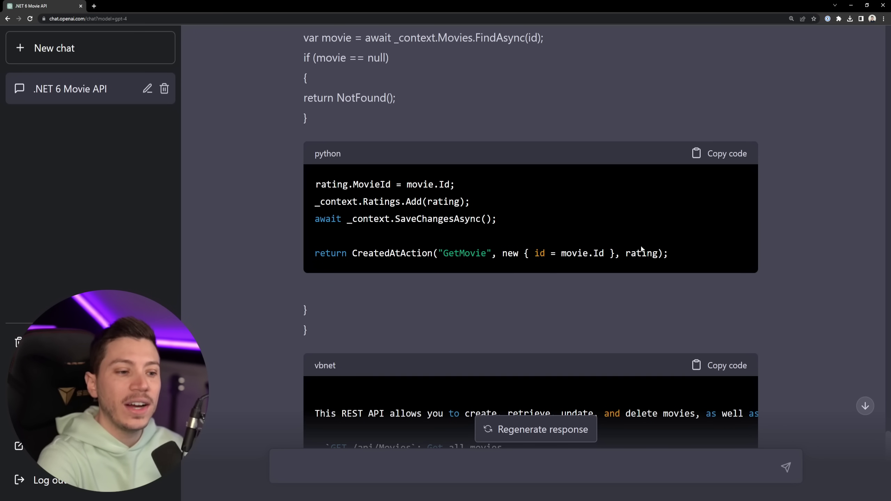
pyautogui.scroll(-5, 644, 256)
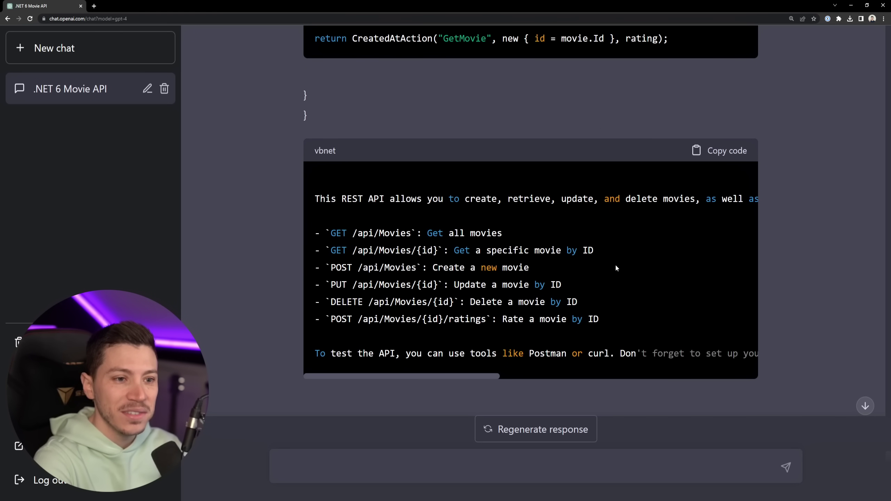
pyautogui.scroll(-2, 615, 263)
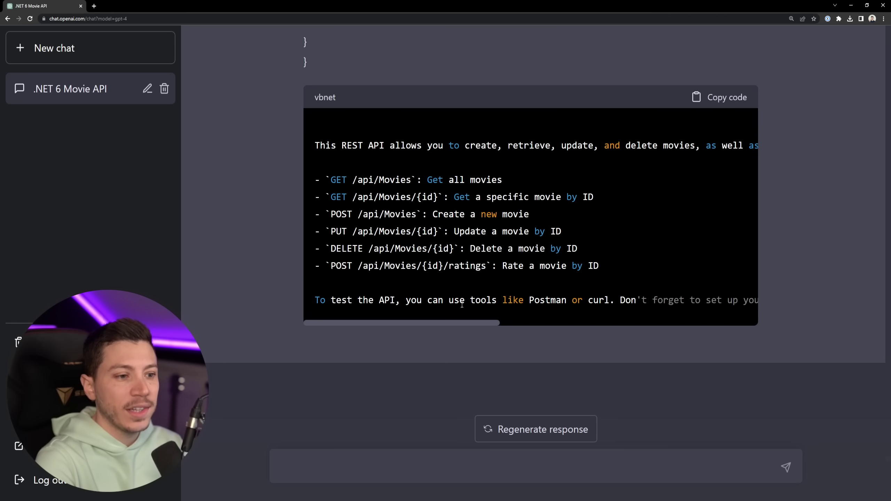
pyautogui.moveTo(444, 325); pyautogui.dragTo(340, 276)
pyautogui.scroll(8, 787, 351)
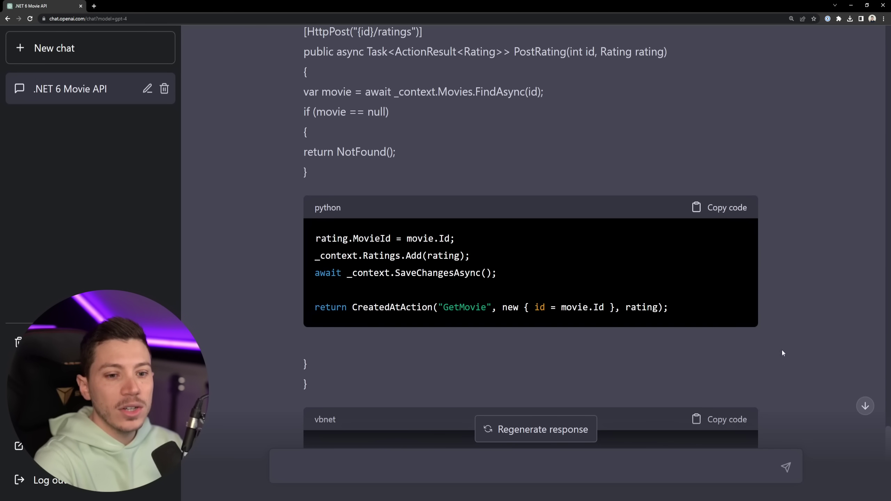
pyautogui.scroll(20, 563, 279)
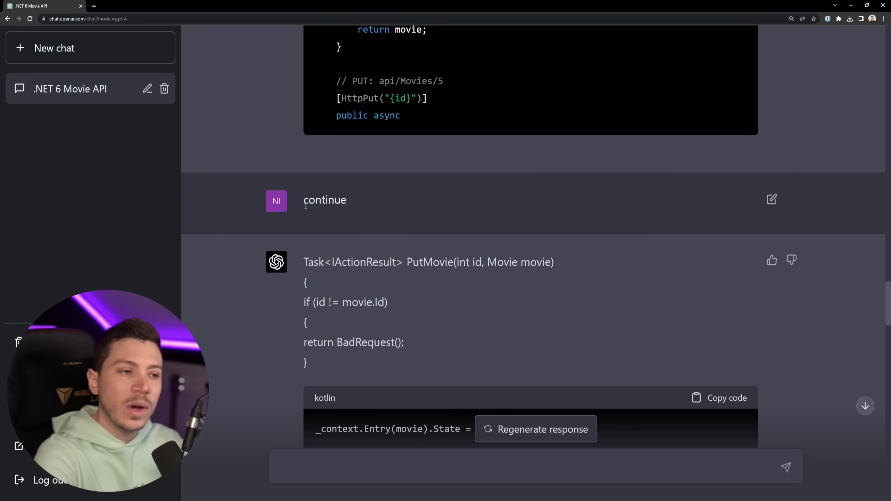
pyautogui.scroll(12, 412, 203)
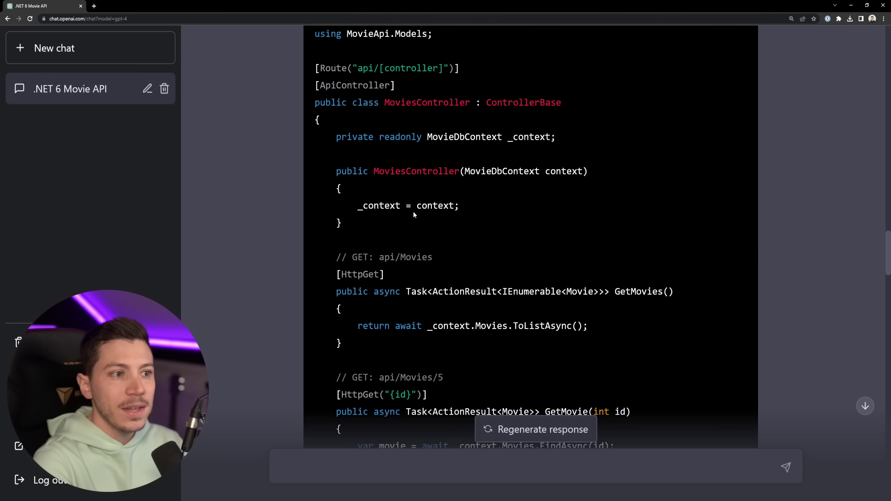
pyautogui.scroll(20, 414, 214)
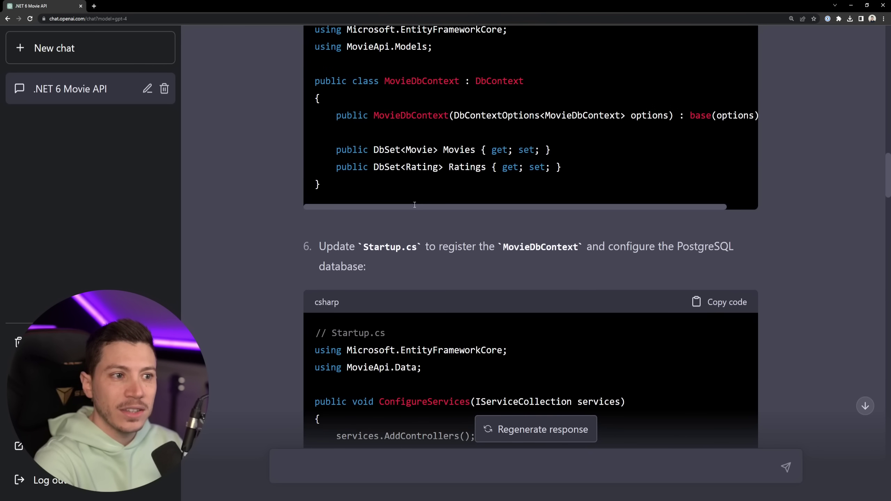
pyautogui.scroll(20, 587, 159)
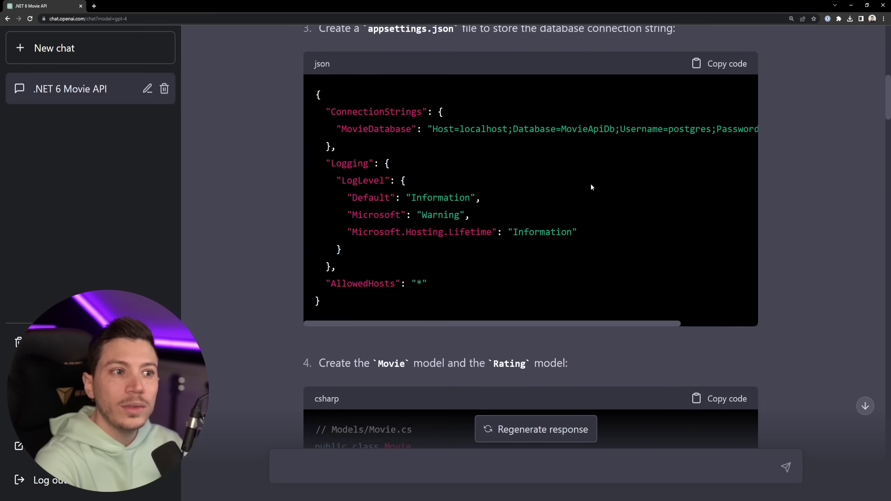
pyautogui.scroll(4, 592, 185)
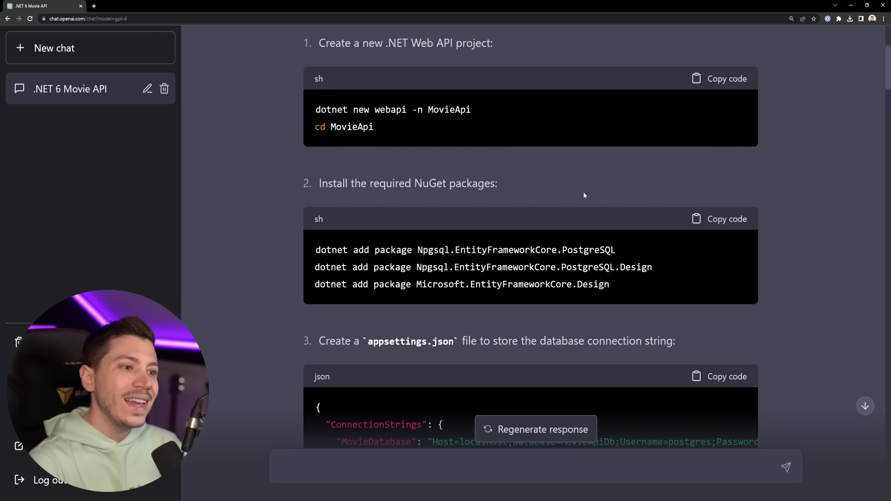
pyautogui.scroll(5, 584, 196)
pyautogui.scroll(1, 579, 198)
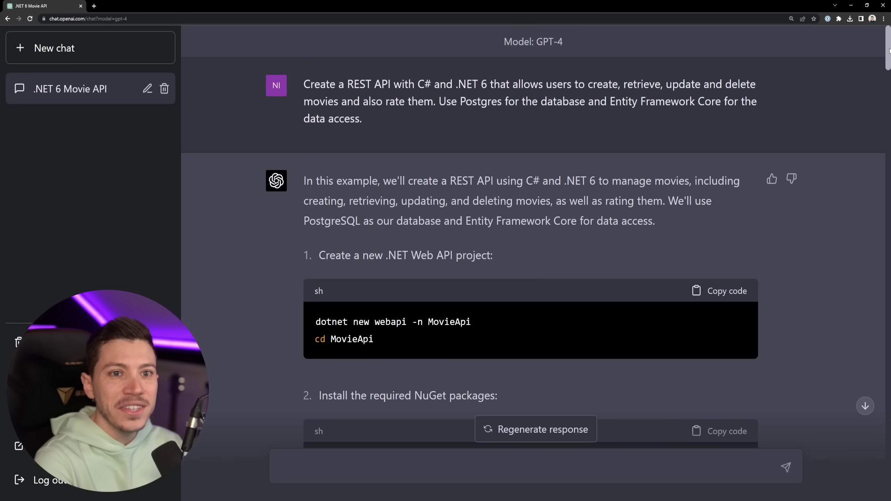
pyautogui.moveTo(889, 48); pyautogui.dragTo(721, 456)
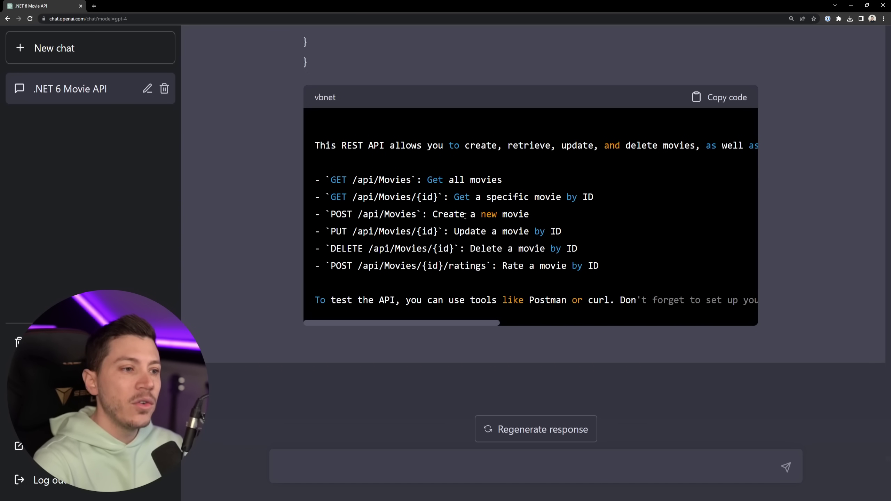
pyautogui.scroll(10, 510, 247)
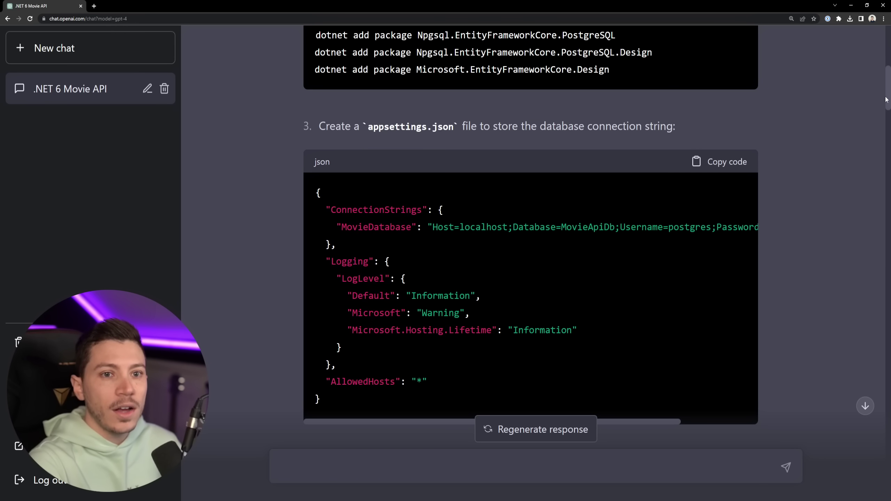
# - Ask GPT-4 how to avoid keeping the connection string in clear text
pyautogui.scroll(-15, 886, 99)
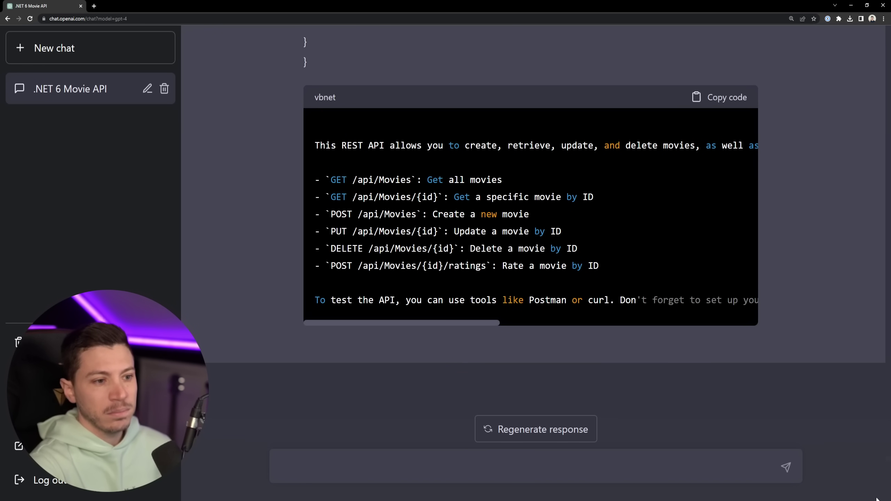
pyautogui.click(550, 451)
pyautogui.write('My mate said that having connection strings in the settings as clear text is a bad practice. Any suggestions on how to make that more secure?')
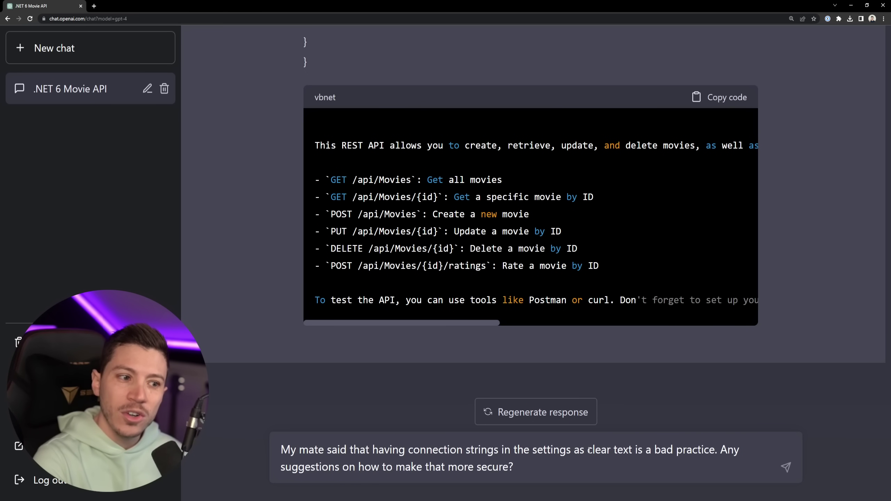
pyautogui.press('Return')
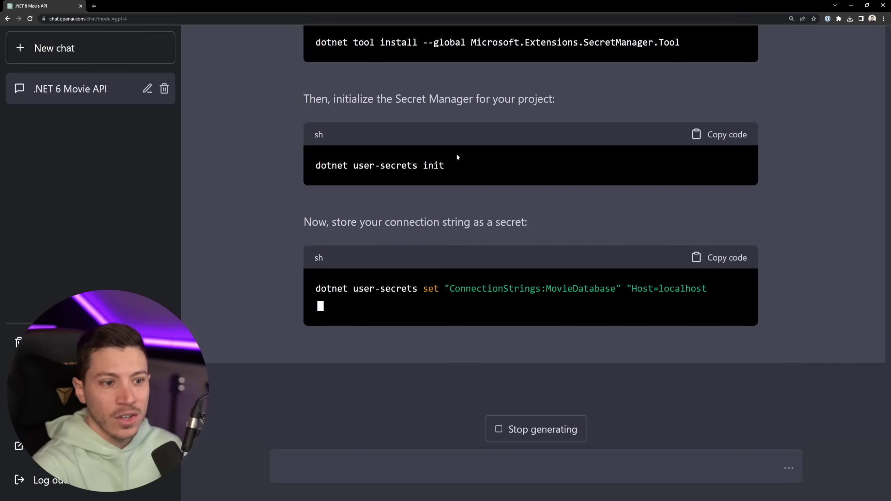
# - Read through the answer covering Secret Manager, environment variables and Azure Key Vault
pyautogui.scroll(5, 457, 153)
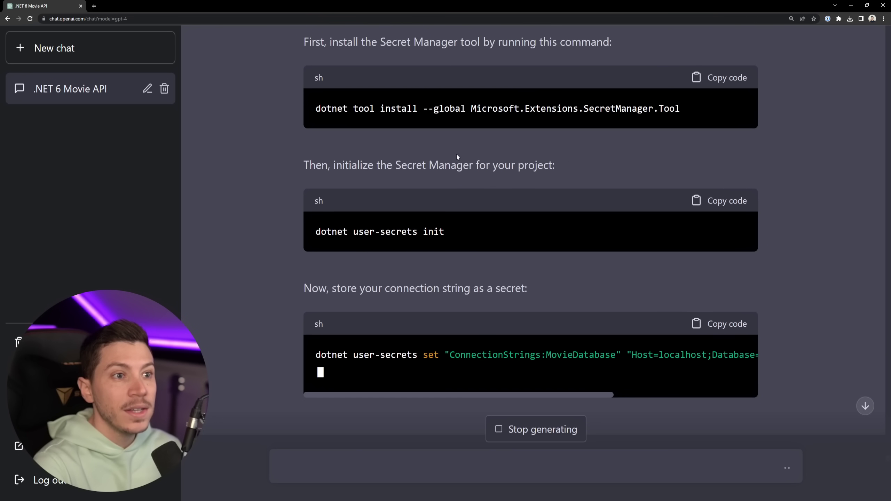
pyautogui.scroll(3, 520, 178)
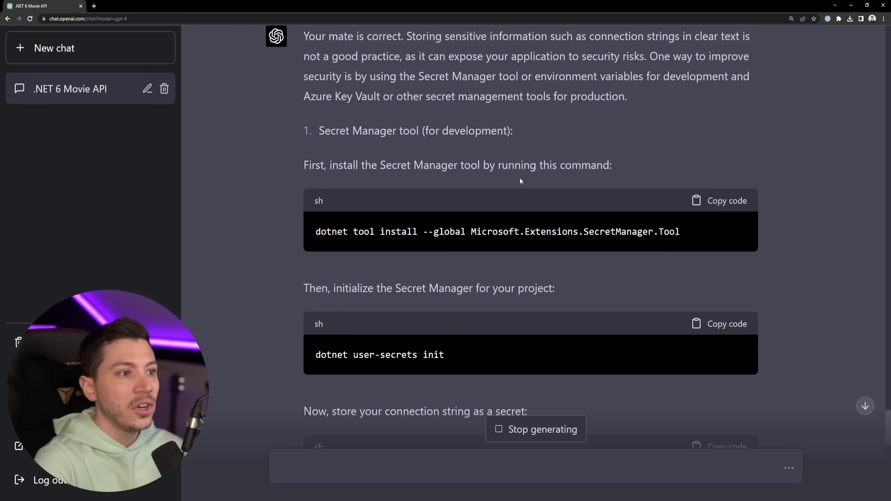
pyautogui.scroll(-3, 402, 134)
pyautogui.scroll(3, 403, 135)
pyautogui.scroll(-12, 403, 136)
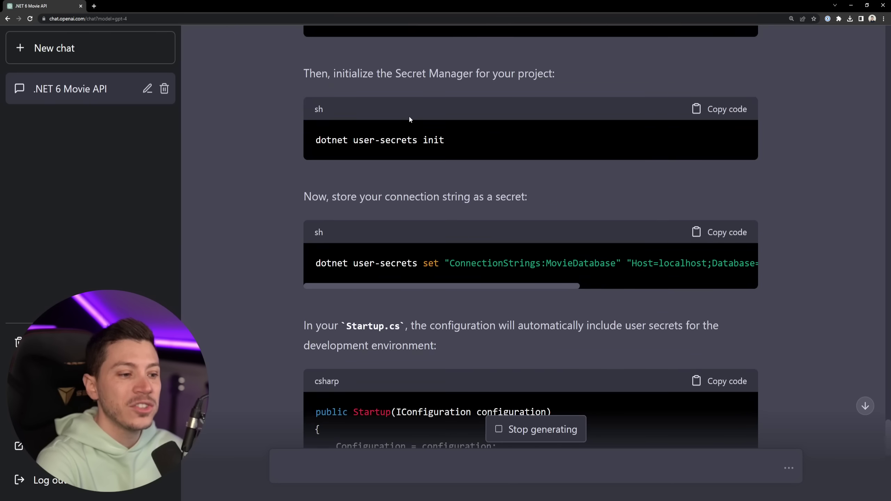
pyautogui.scroll(5, 404, 137)
pyautogui.scroll(-11, 418, 130)
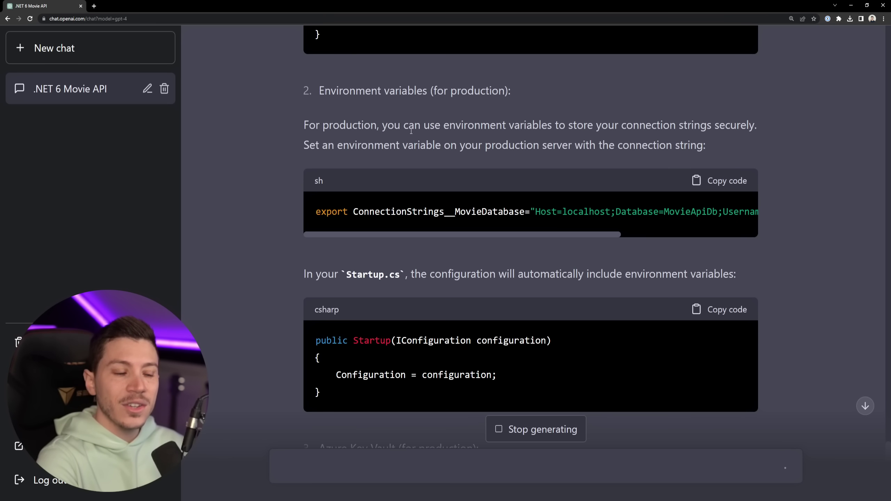
pyautogui.scroll(-7, 406, 130)
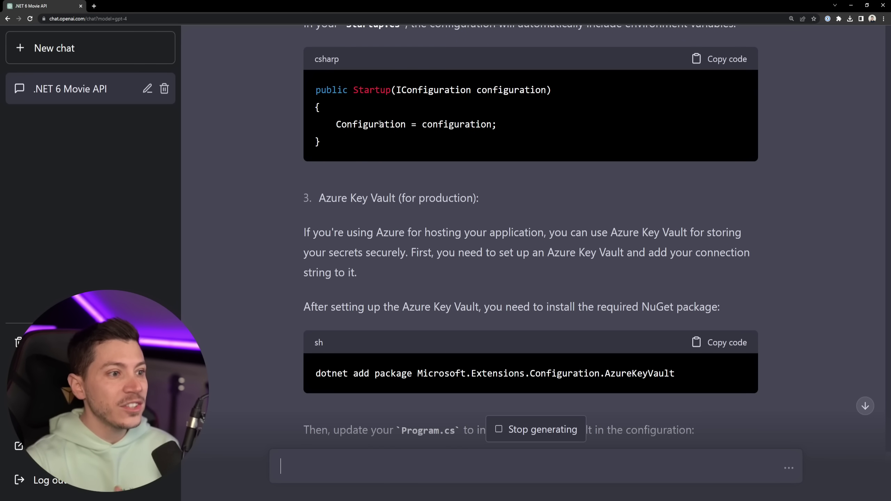
pyautogui.scroll(-7, 646, 217)
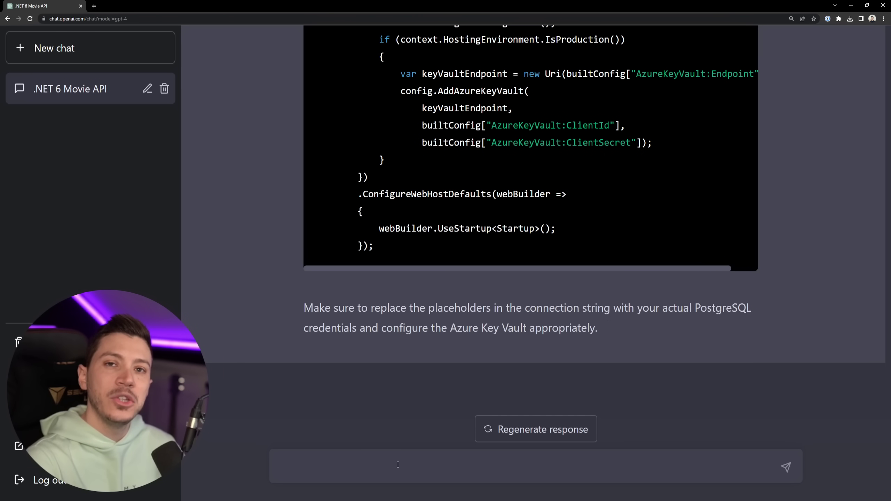
# - Send 'Actually we are using AWS in my company' and highlight the Windows AWS credentials path in the reply
pyautogui.write('Actually we are usin')
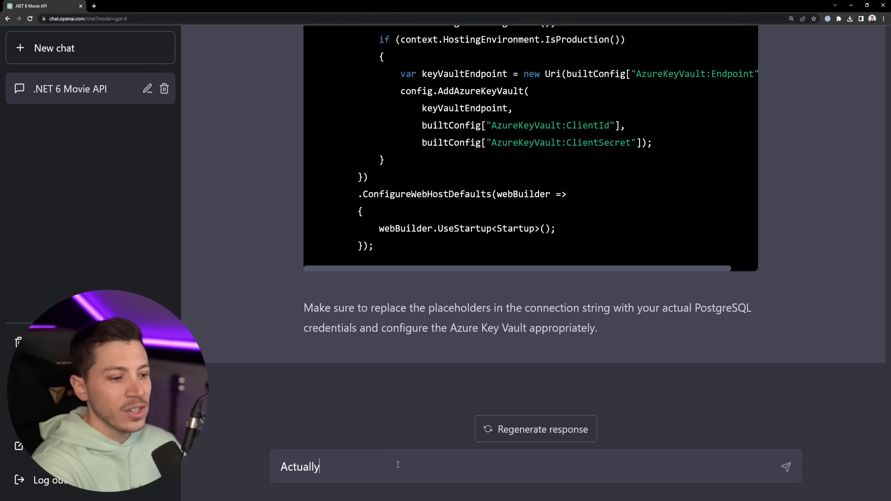
pyautogui.write('g AWS in my company')
pyautogui.press('Return')
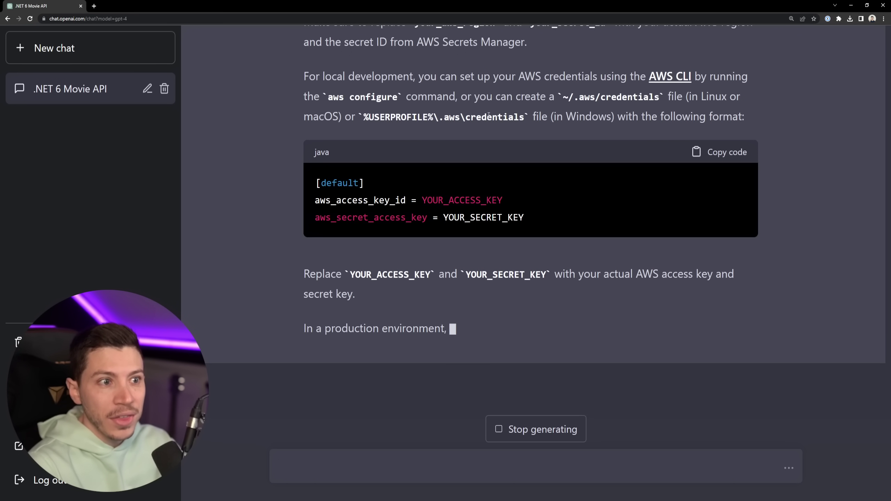
pyautogui.moveTo(525, 117); pyautogui.dragTo(364, 117)
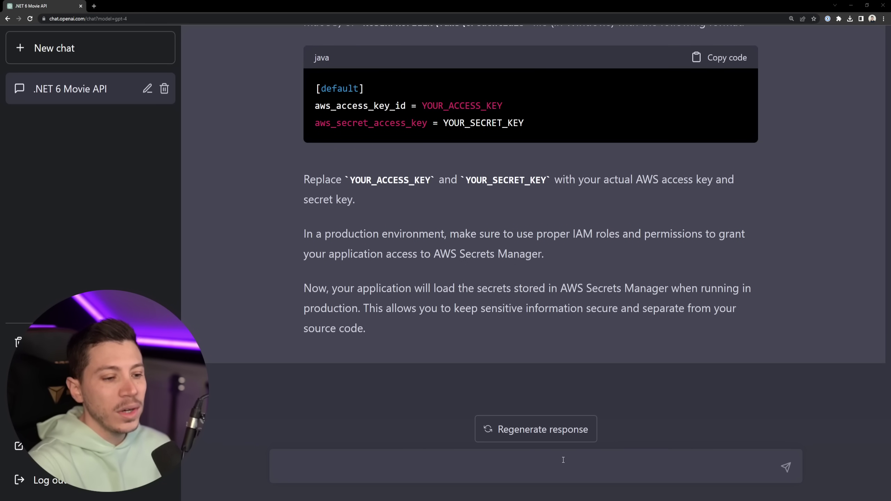
# - Send 'Write integration tests for the API using the WebApplicationFactory'
pyautogui.write('Write integration tests for the API using the WebApplicationFactory')
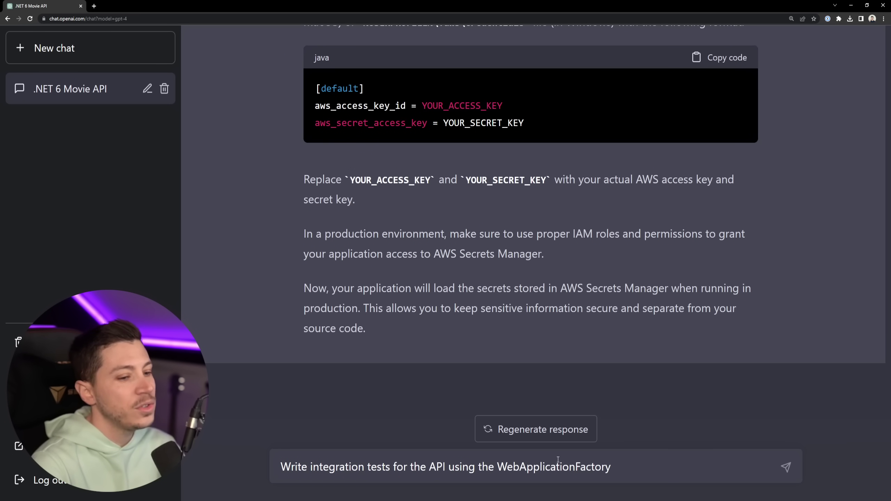
pyautogui.press('Return')
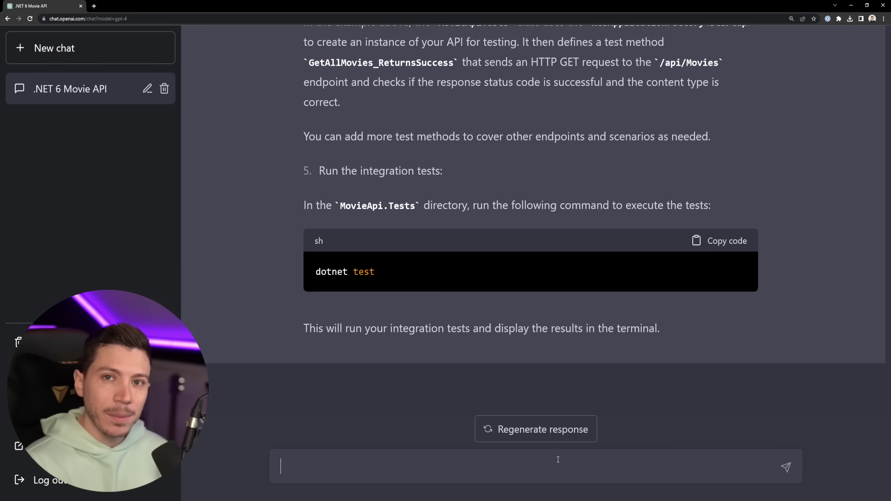
pyautogui.scroll(10, 499, 287)
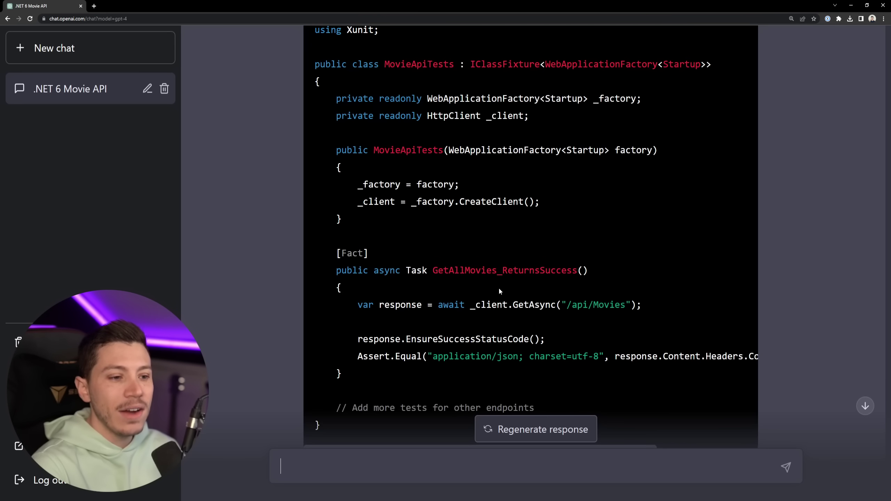
pyautogui.scroll(-4, 499, 287)
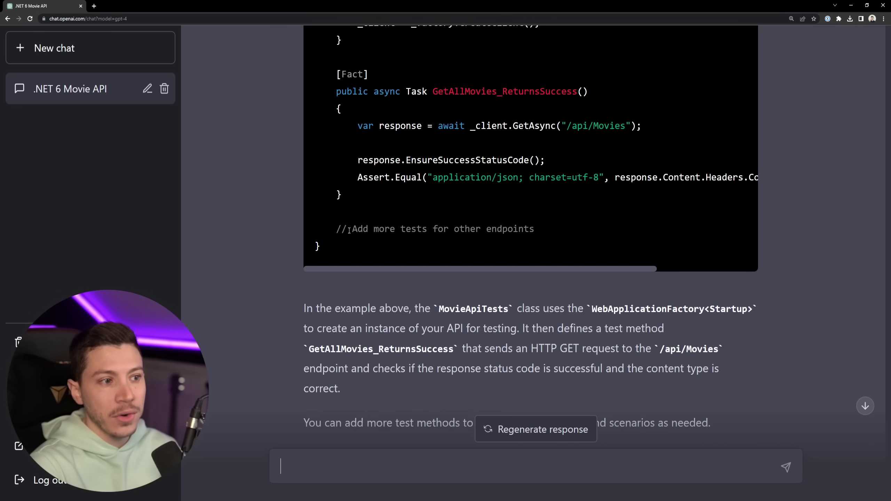
pyautogui.moveTo(350, 230); pyautogui.dragTo(533, 231)
pyautogui.click(532, 232)
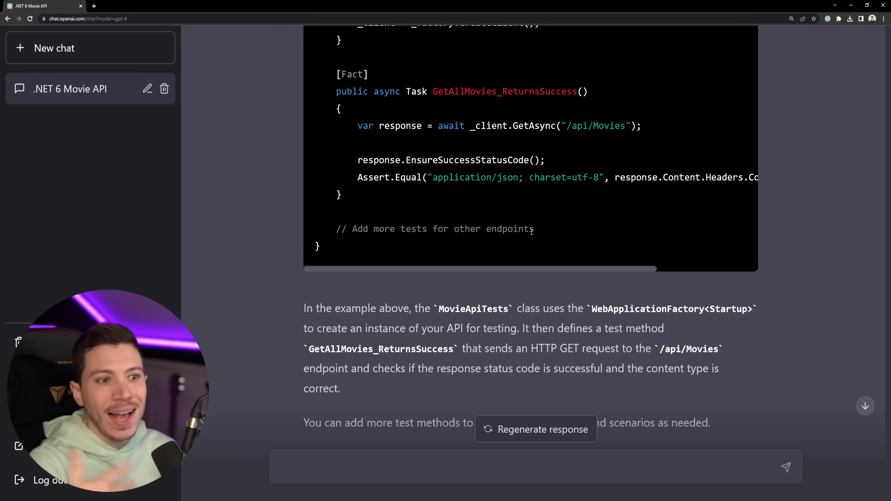
pyautogui.scroll(-4, 532, 232)
pyautogui.scroll(3, 532, 232)
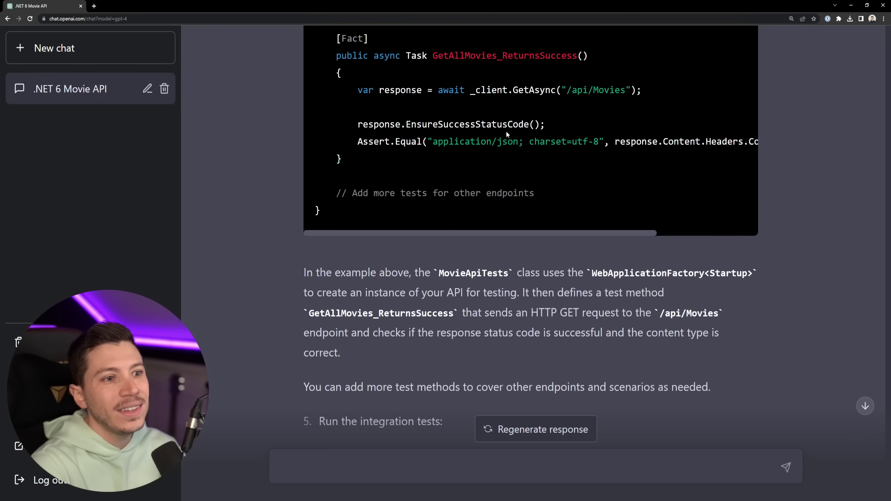
pyautogui.moveTo(459, 142); pyautogui.dragTo(529, 142)
pyautogui.click(599, 141)
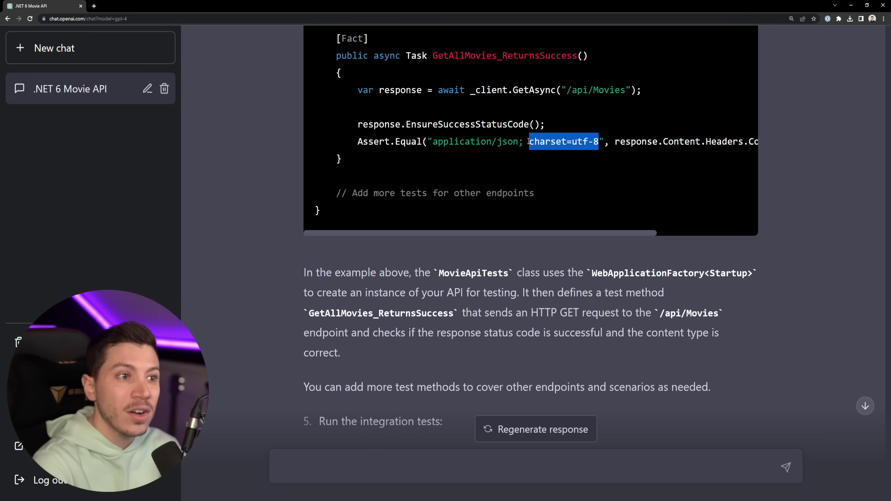
pyautogui.doubleClick(418, 91)
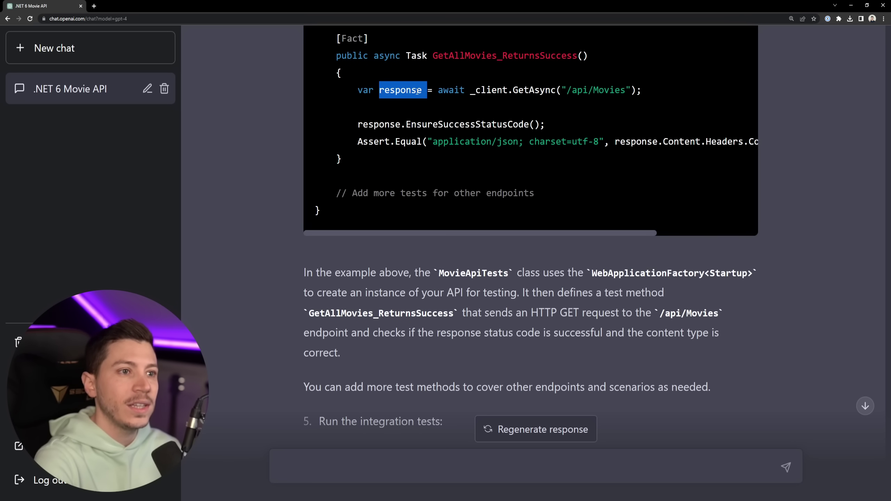
pyautogui.scroll(6, 417, 91)
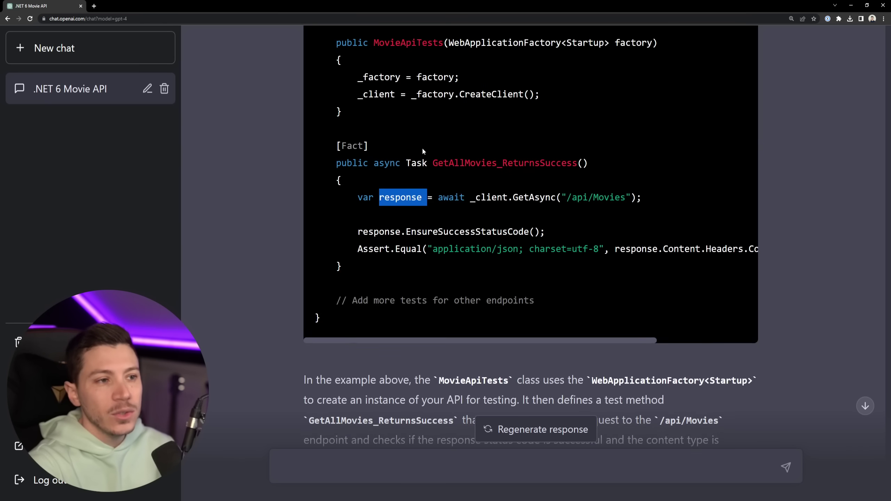
pyautogui.scroll(-5, 416, 141)
pyautogui.scroll(-1, 415, 140)
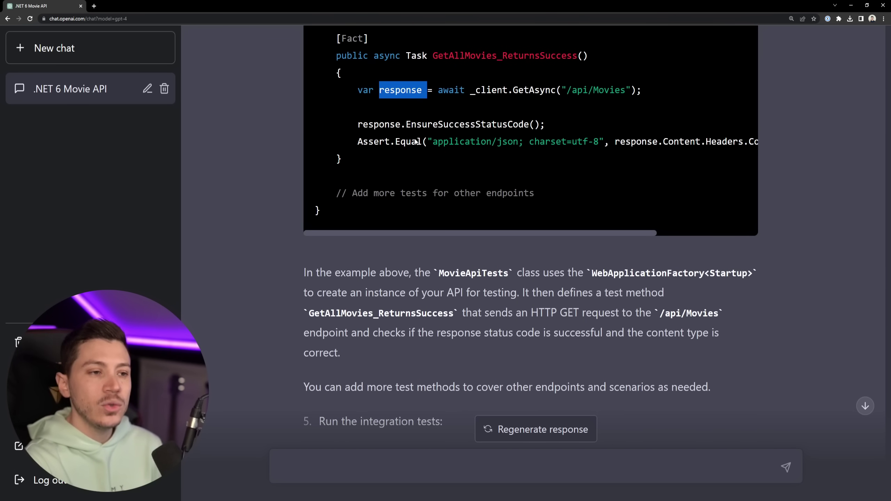
pyautogui.scroll(-7, 417, 158)
pyautogui.click(353, 460)
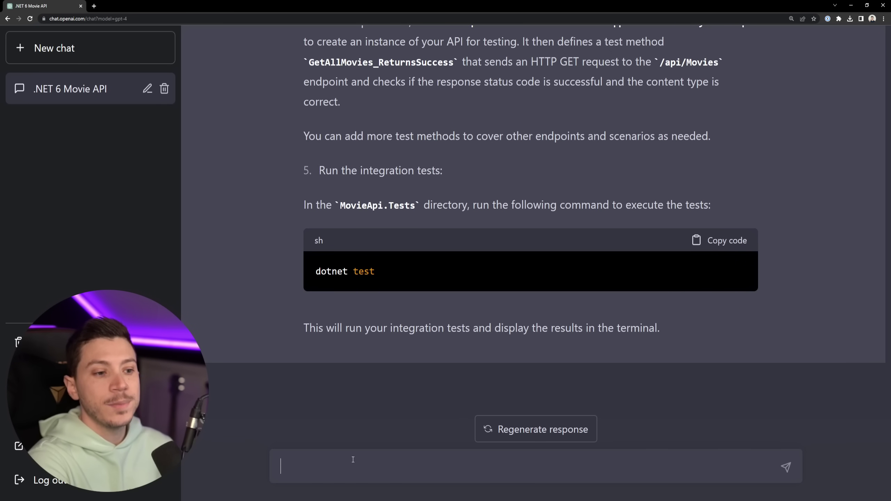
# - Request K6 performance tests for the API and glance at the linked official K6 documentation
pyautogui.write('Write performance tests for the API using K6')
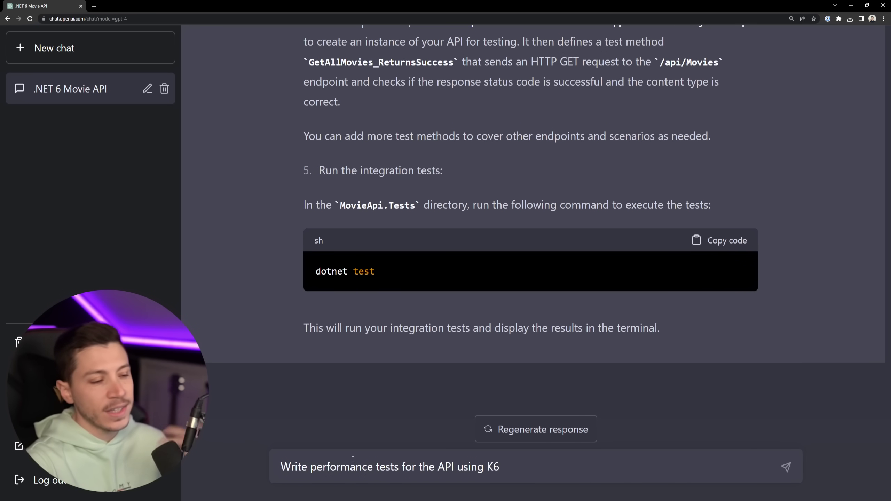
pyautogui.press('Return')
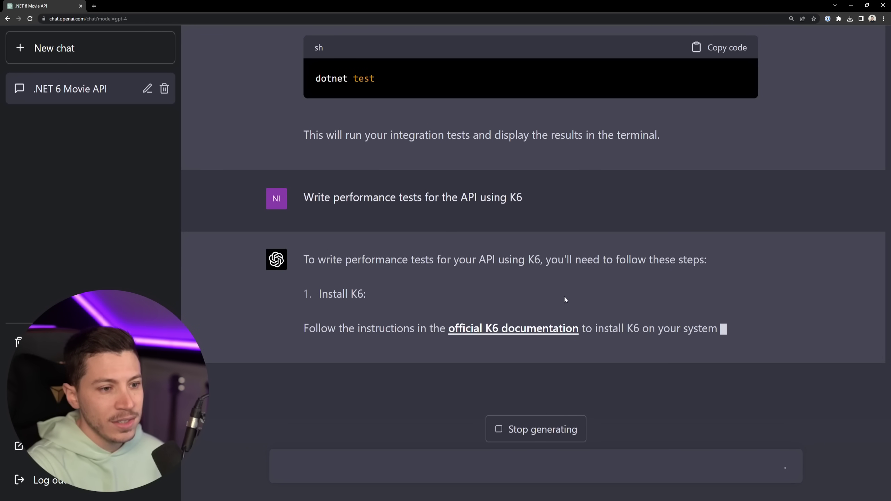
pyautogui.click(511, 298)
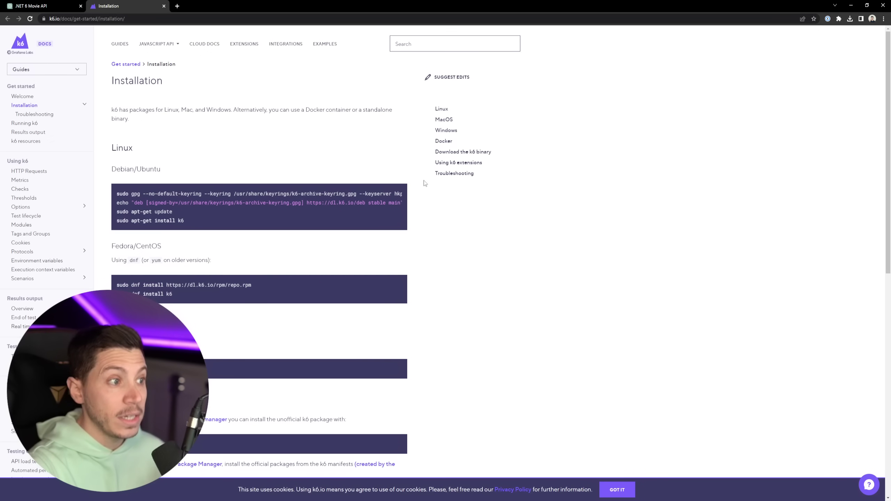
pyautogui.middleClick(129, 8)
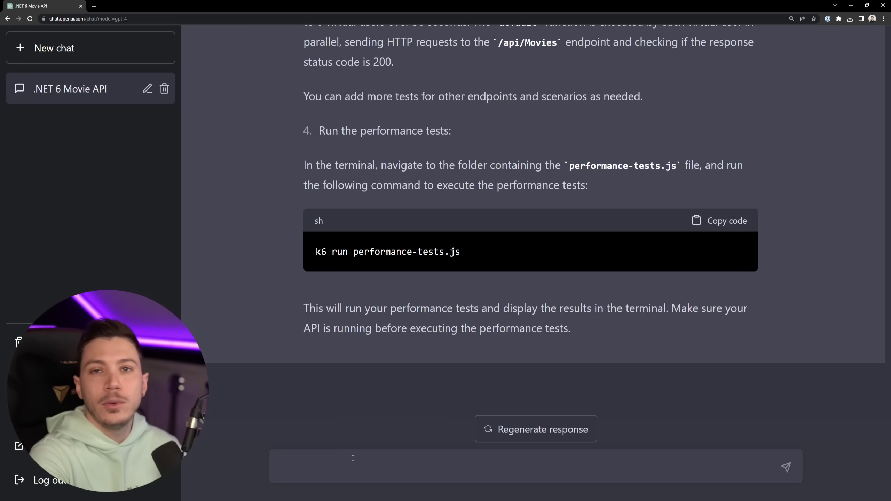
# - Paste and send the request for Terraform scripts deploying the API to AWS
pyautogui.write('It’s time to deploy the system in AWS. My company is using Terraform. Can you write the IAC scripts necessary to deploy the API in AWS?')
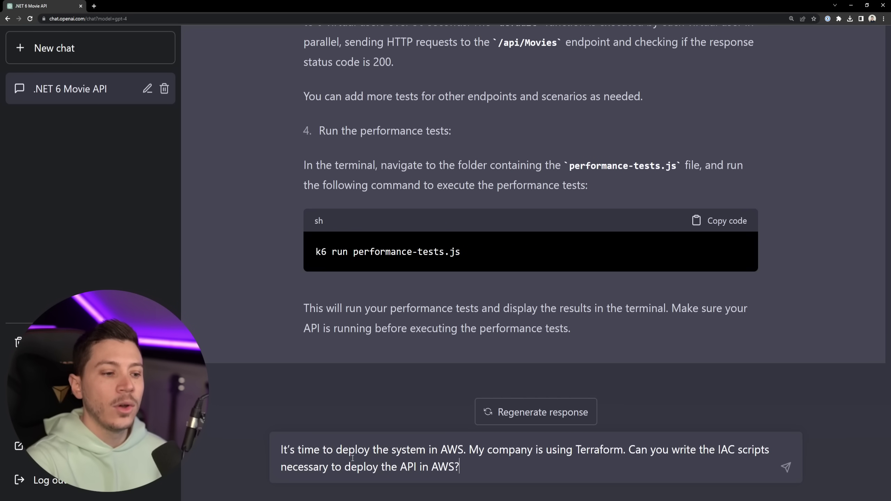
pyautogui.press('Return')
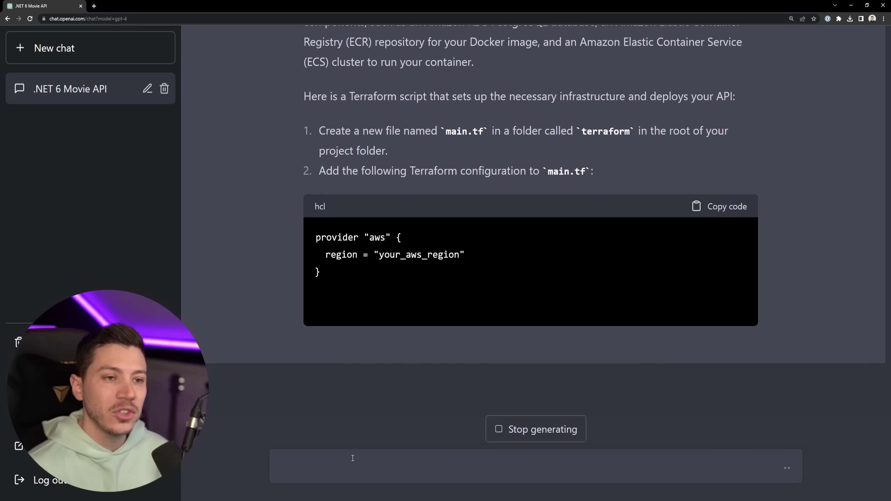
# - Scroll through the Terraform code, highlighting the database connection string and its postgres module reference
pyautogui.scroll(4, 584, 199)
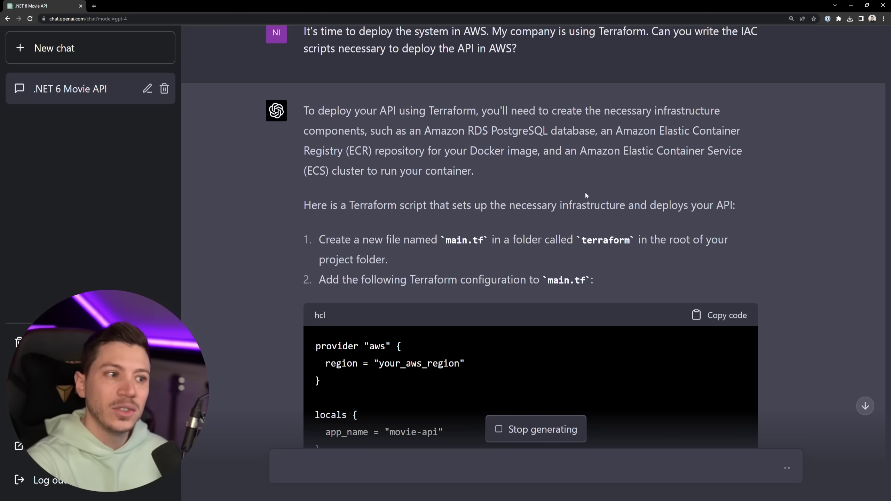
pyautogui.scroll(-6, 585, 208)
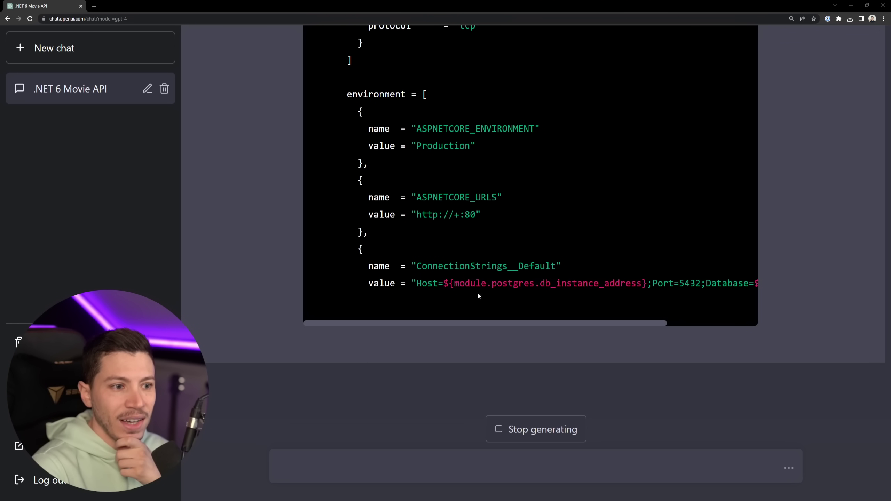
pyautogui.scroll(2, 456, 246)
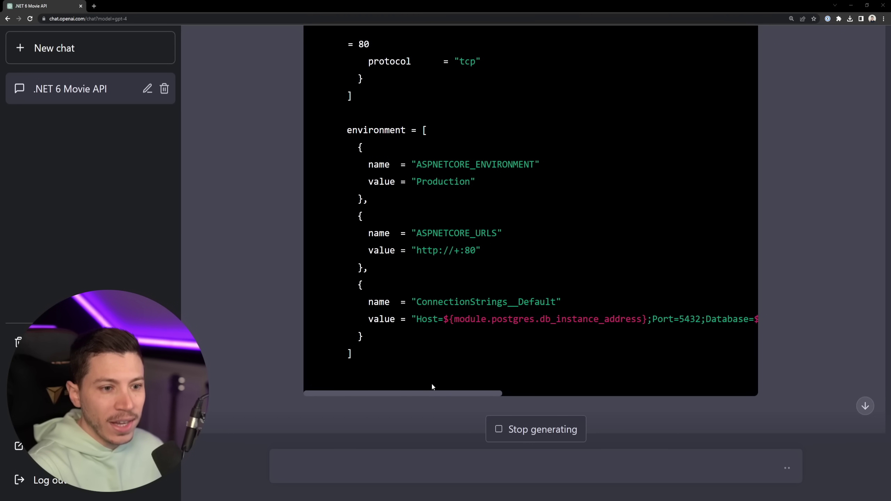
pyautogui.moveTo(648, 212); pyautogui.dragTo(683, 220)
pyautogui.click(633, 219)
pyautogui.hscroll(-5, 467, 211)
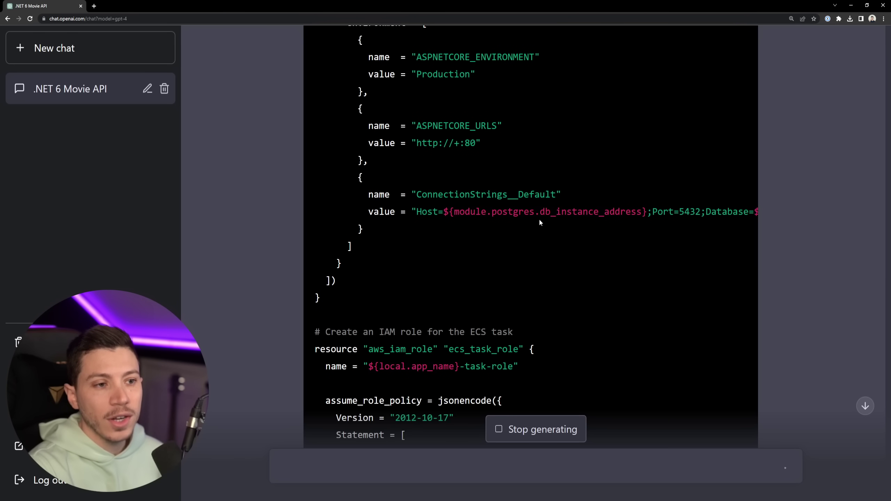
pyautogui.moveTo(439, 212); pyautogui.dragTo(543, 217)
pyautogui.click(604, 214)
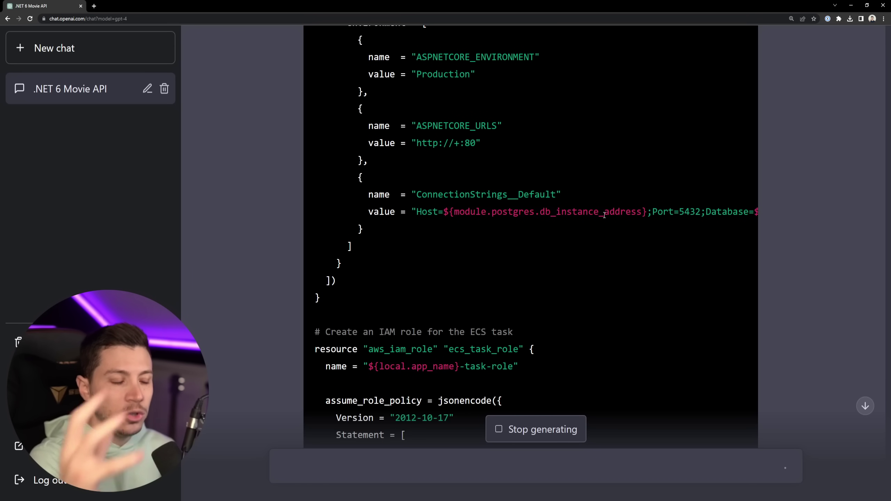
pyautogui.scroll(-10, 607, 218)
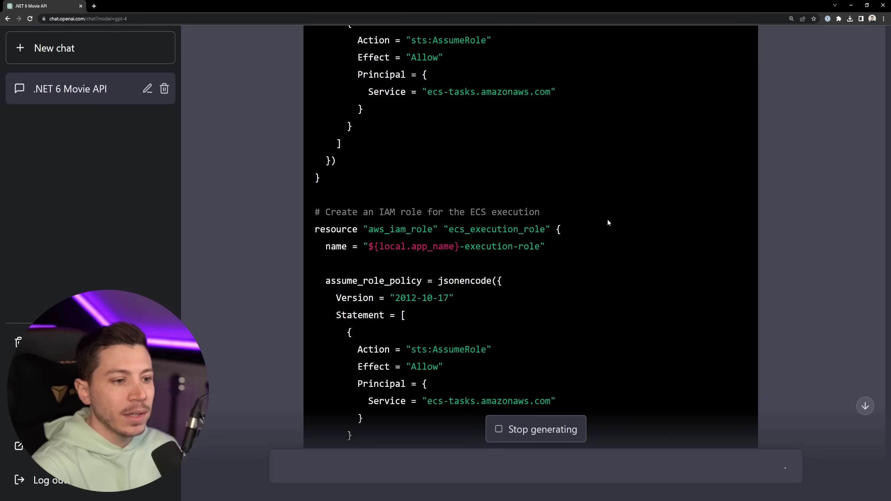
pyautogui.scroll(-2, 608, 225)
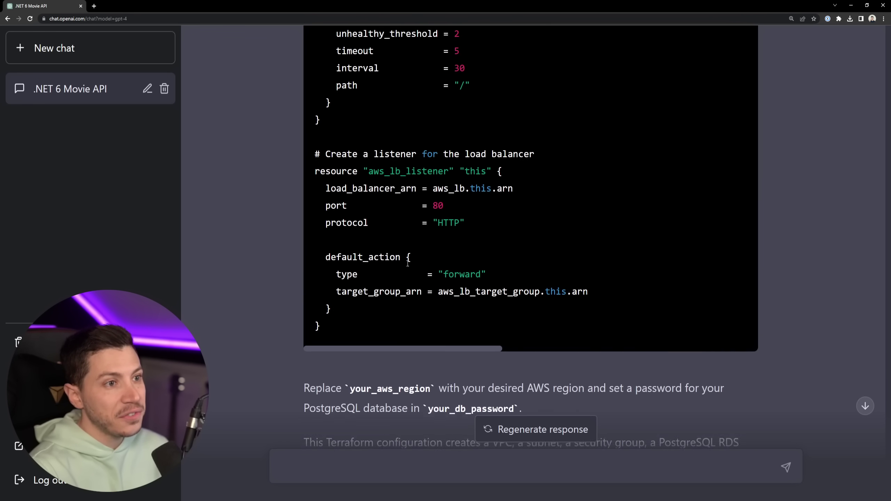
# - Paste and send the follow-up asking whether the setup can handle 10000 requests per second
pyautogui.scroll(-4, 403, 281)
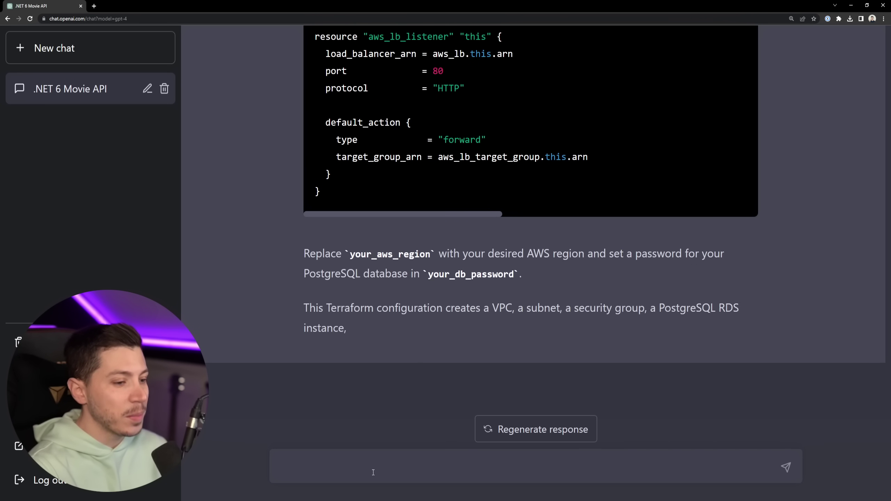
pyautogui.click(373, 473)
pyautogui.write('My manager said that The system will need to have 10000 requests per second. Will this be able to handle it?')
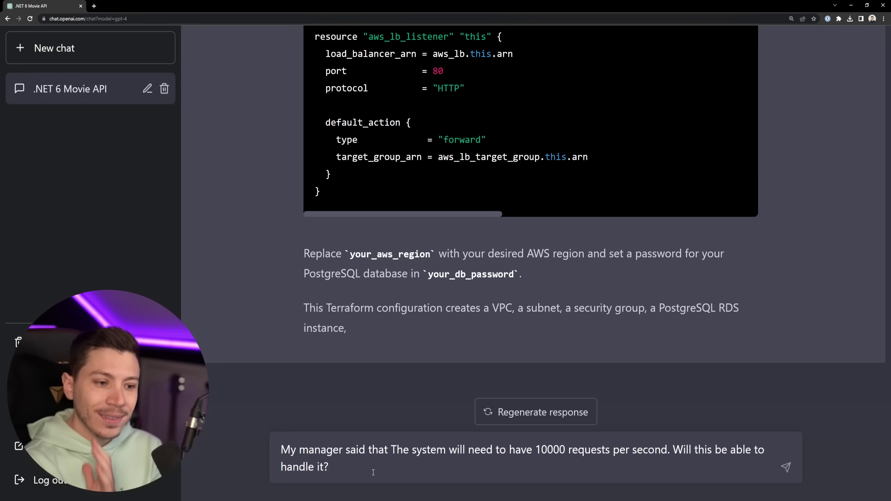
pyautogui.press('Return')
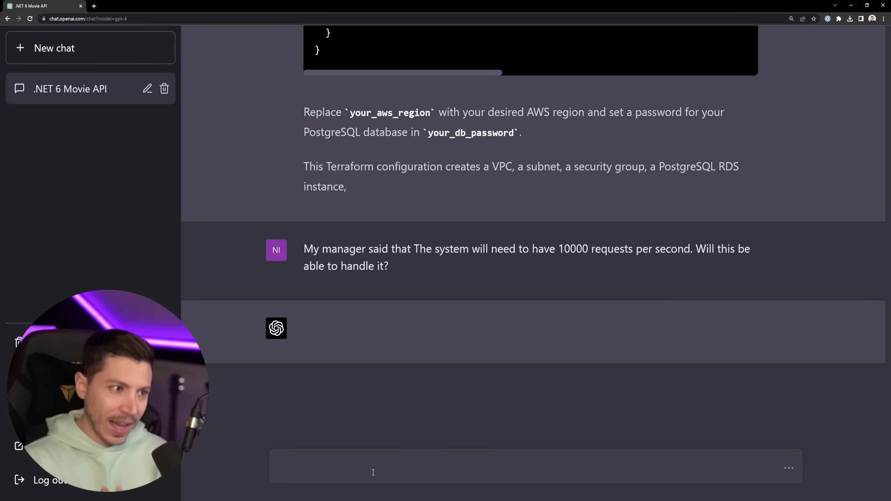